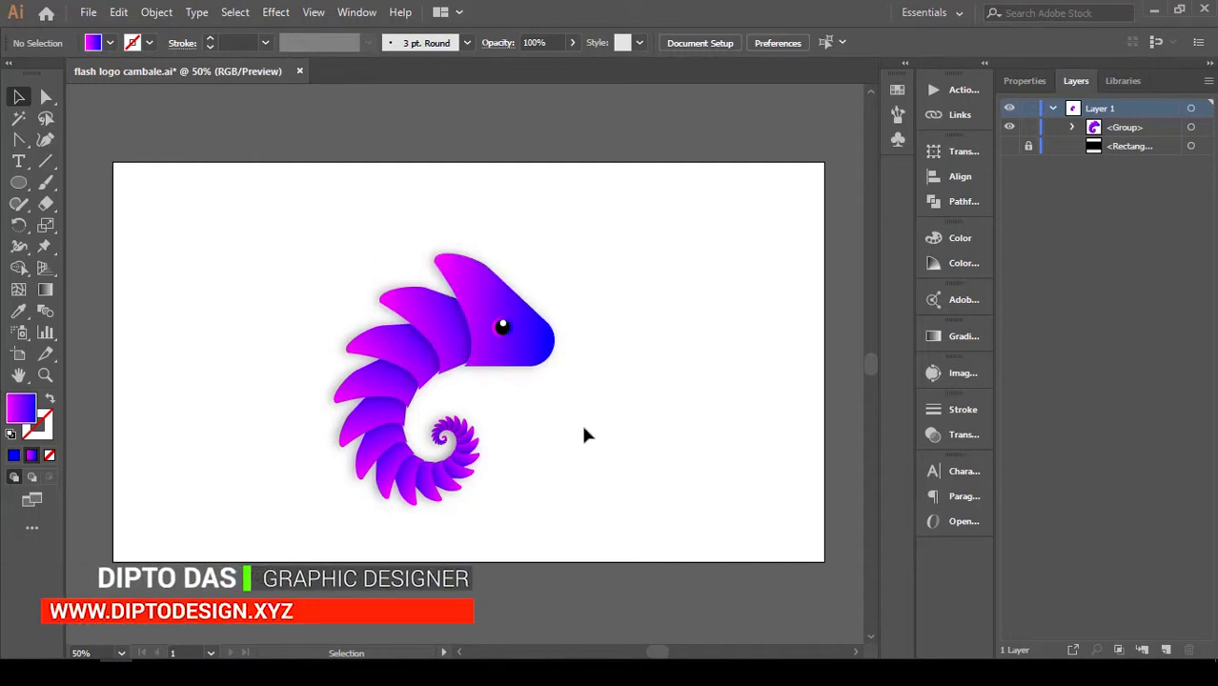
Create a new 1366 x 768 px landscape document, checking the reference logo in flash logo cambale.ai before returning to the blank artboard.
key("ctrl+n")
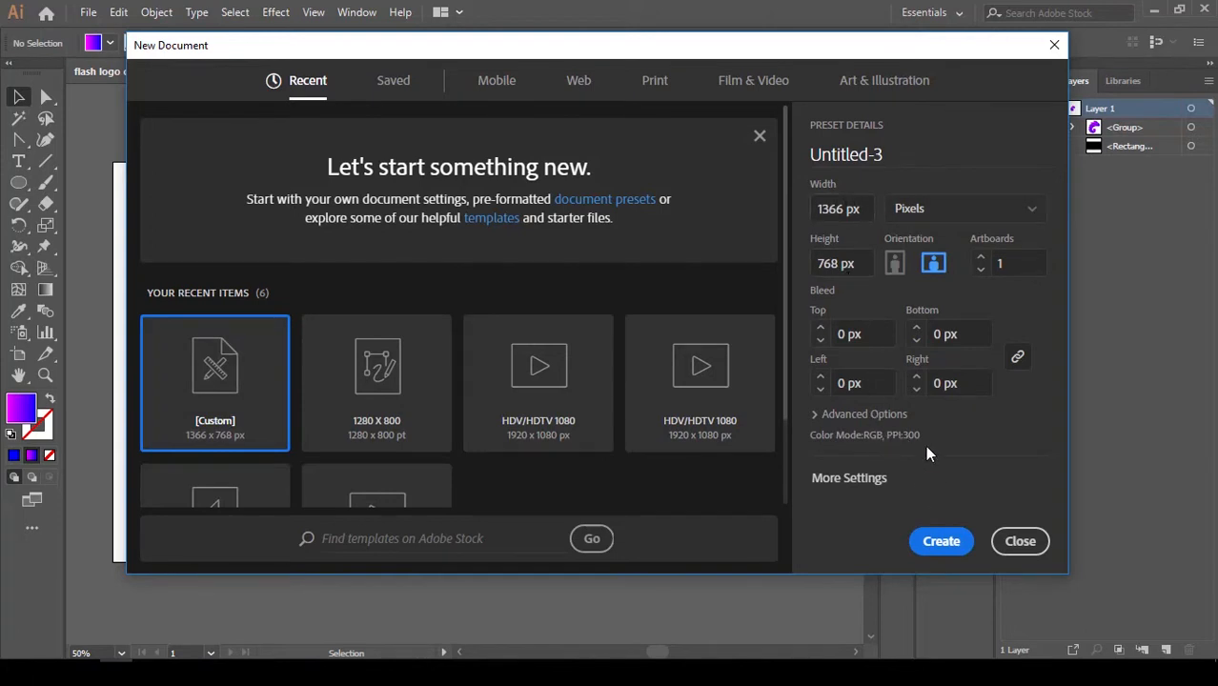
left_click(945, 542)
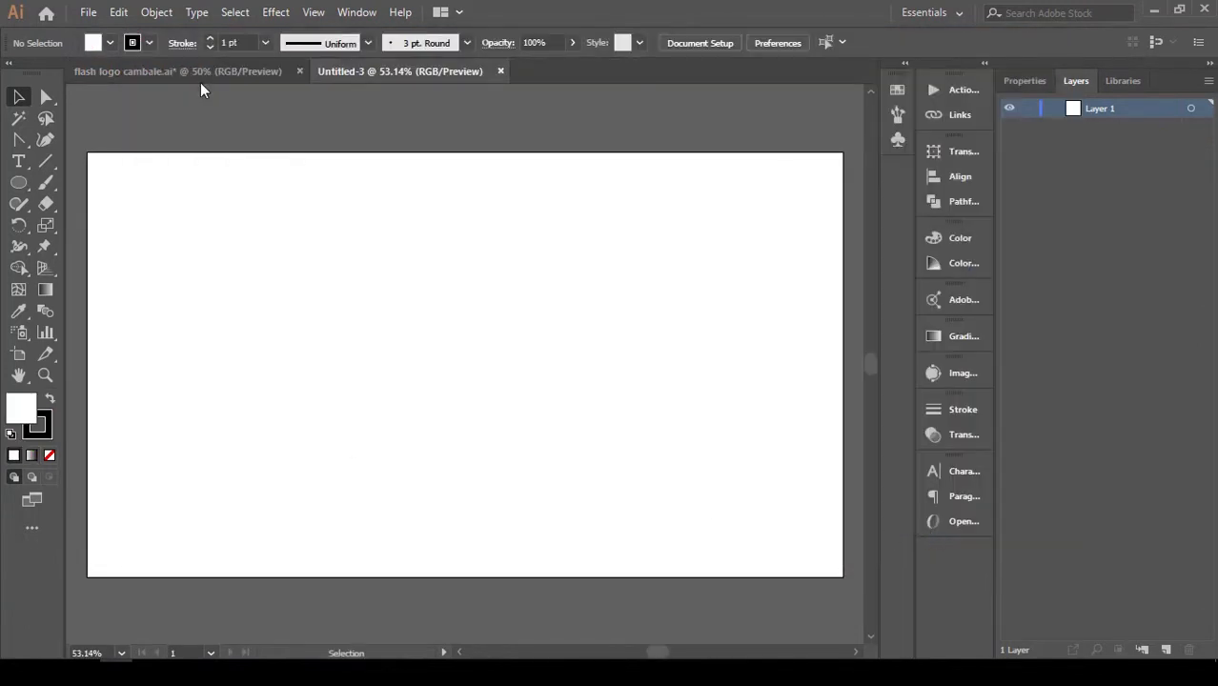
left_click(200, 82)
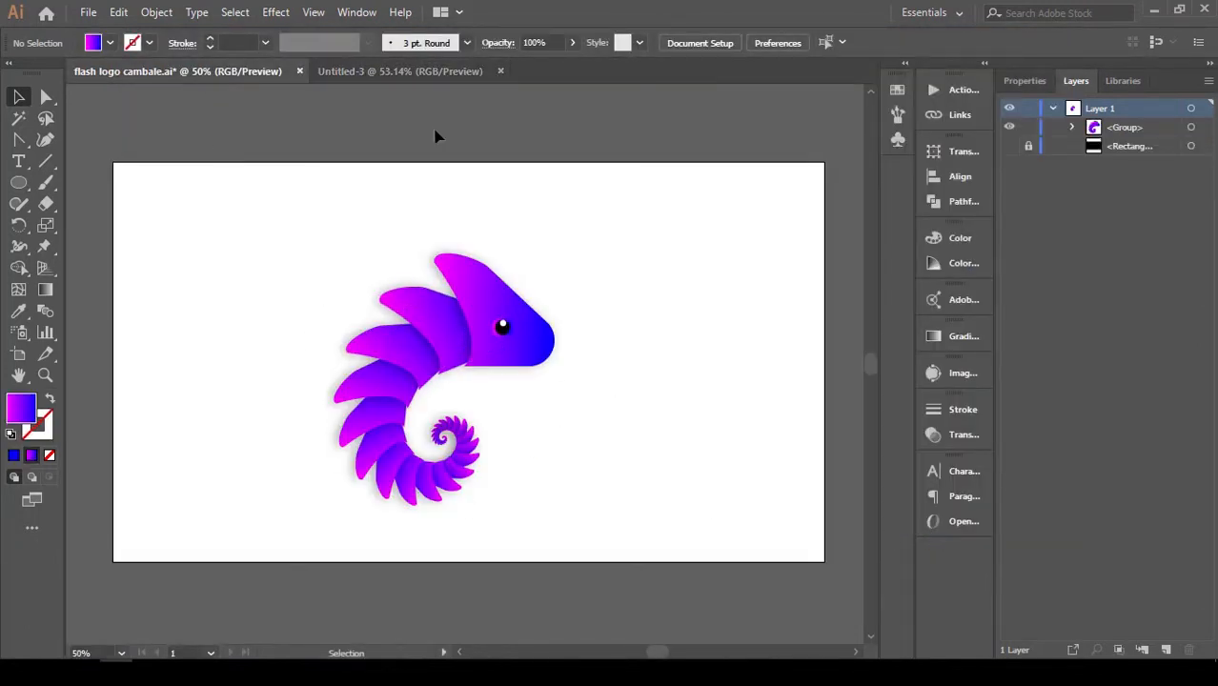
left_click(427, 68)
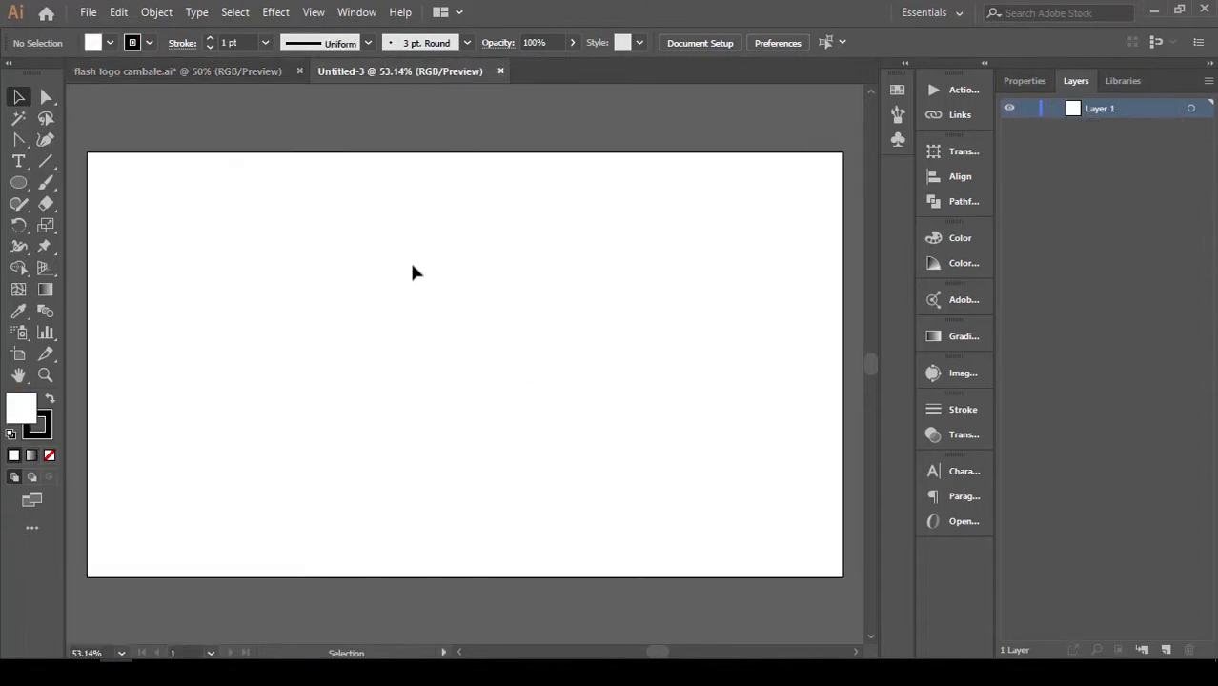
Draw a three-sided polygon on the artboard, replacing the first triangle made from entered dimensions with a larger freehand one.
left_click_drag(19, 182, 105, 260)
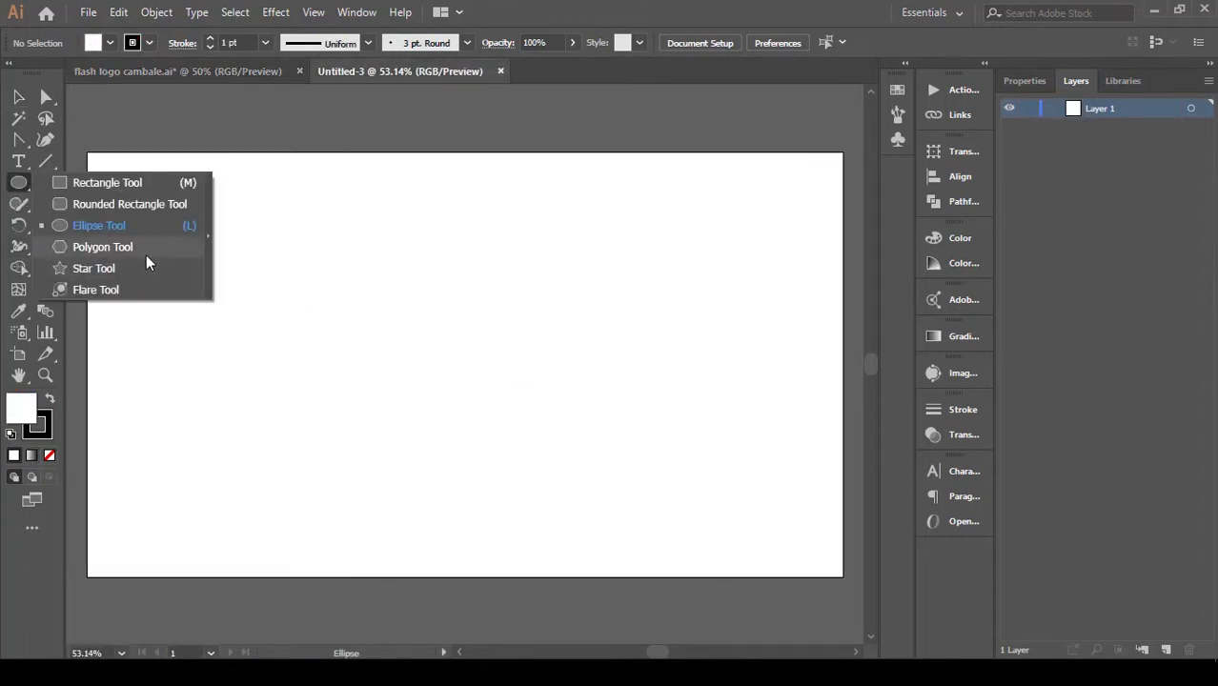
left_click(150, 246)
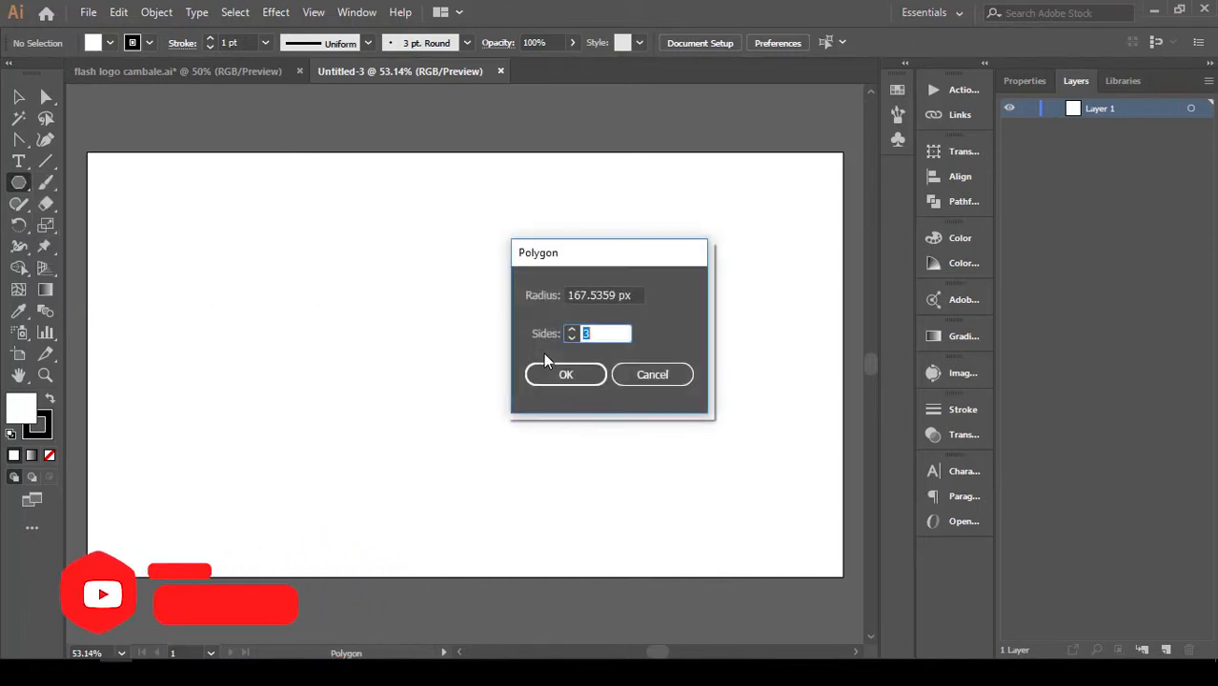
left_click(566, 374)
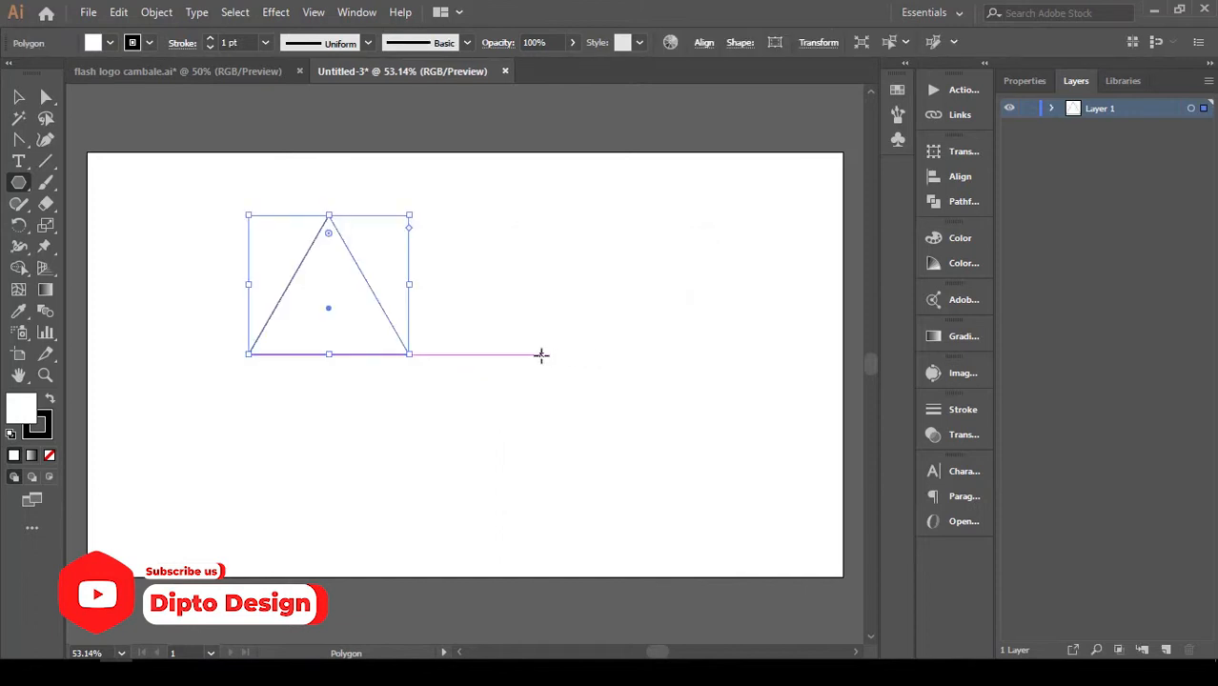
key("Delete")
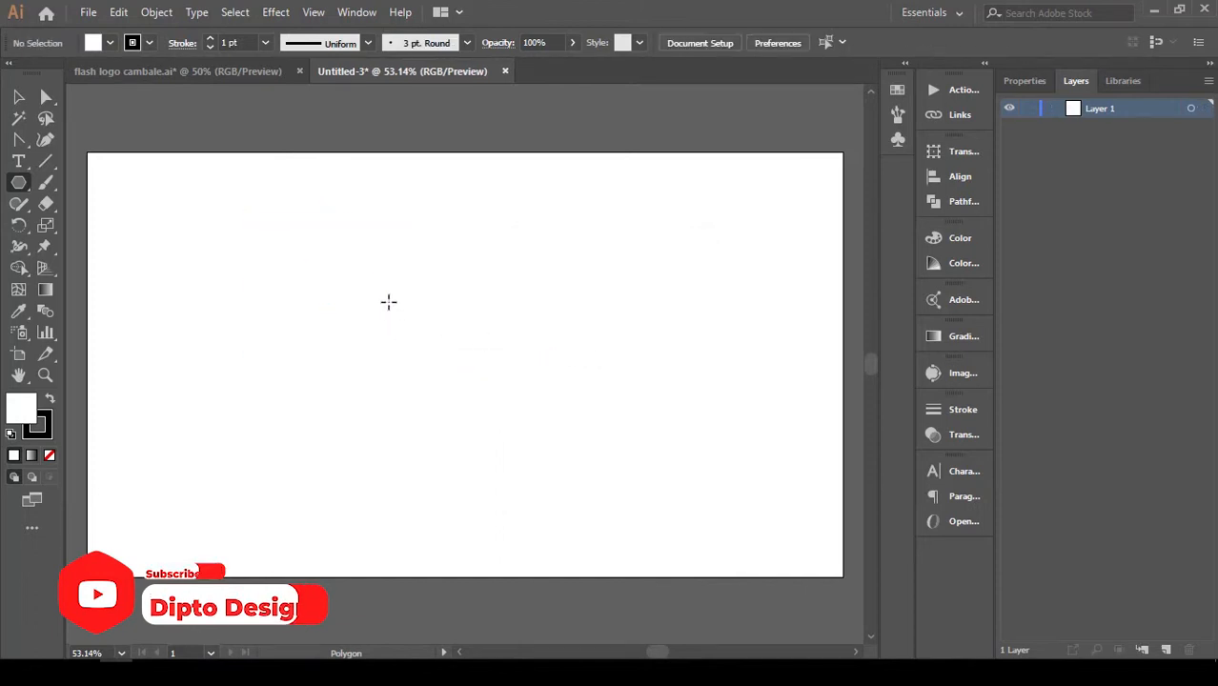
left_click_drag(391, 293, 503, 375)
key("v")
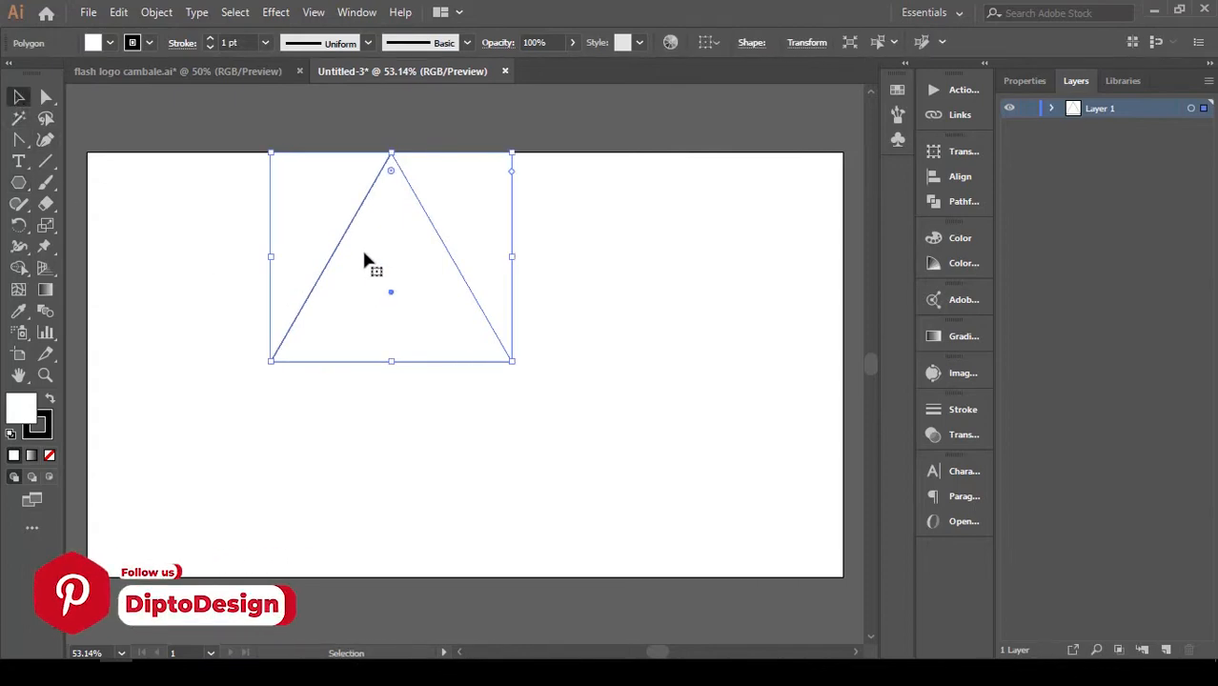
Move the triangle down to the middle of the artboard, scale it down slightly from its centre, and deselect it.
left_click_drag(393, 300, 448, 389)
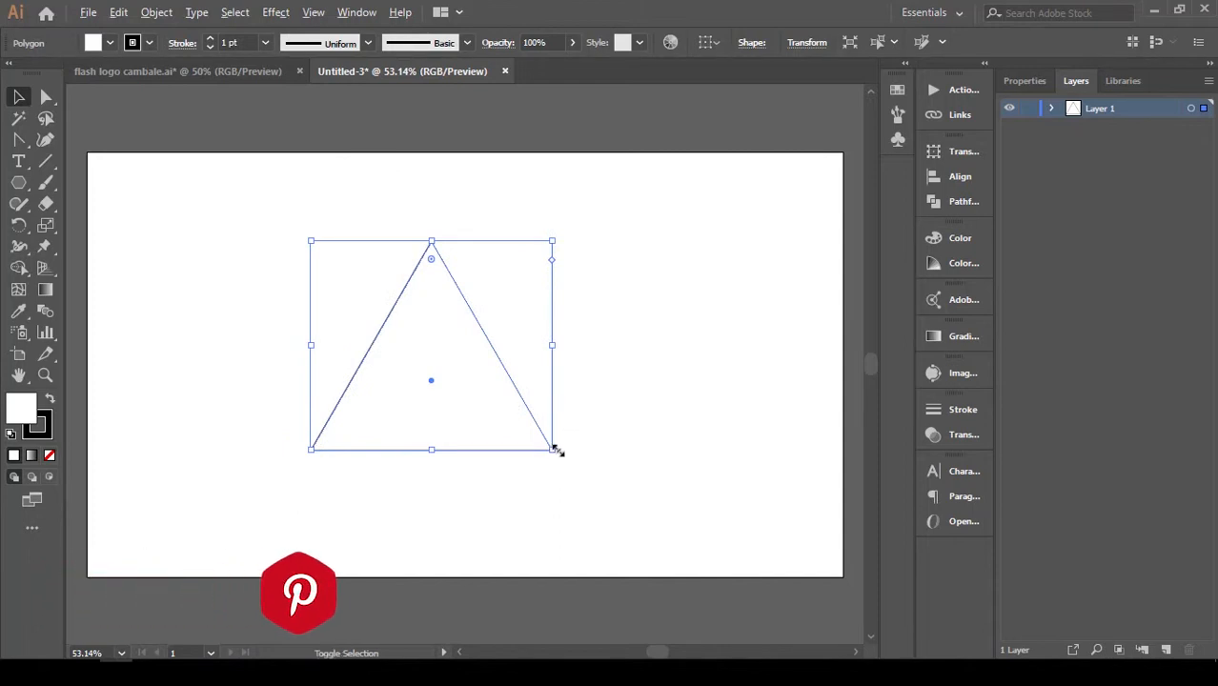
left_click_drag(554, 448, 534, 439)
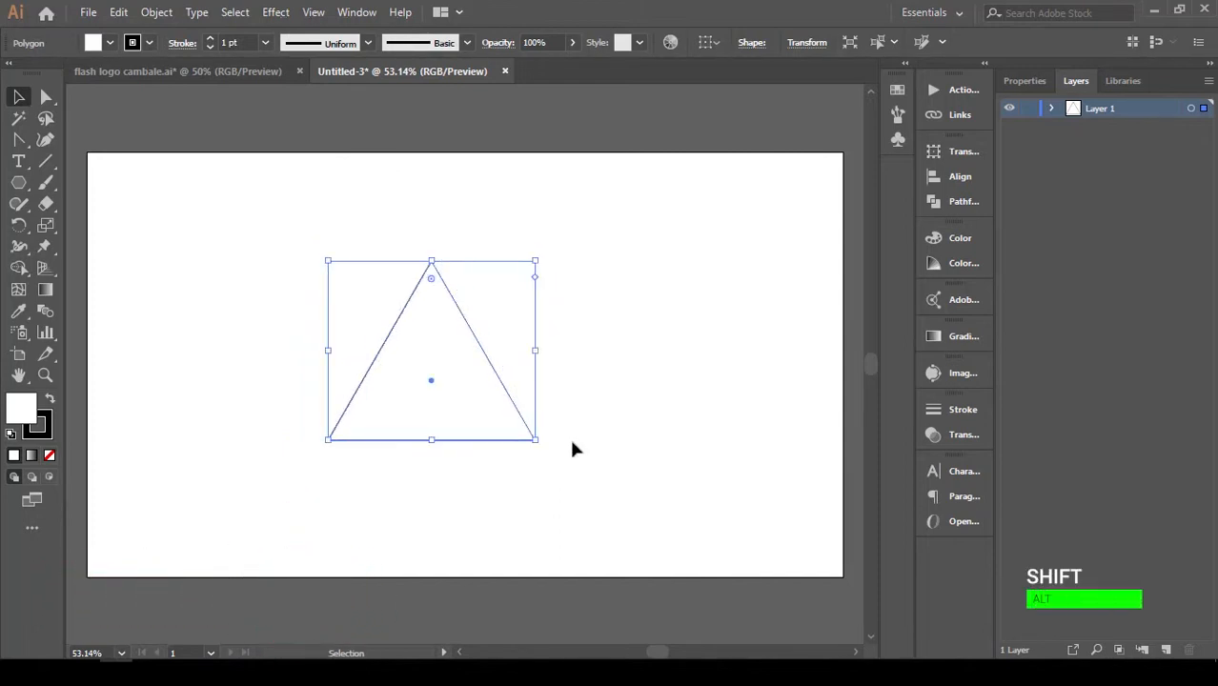
left_click(572, 448)
left_click(511, 423)
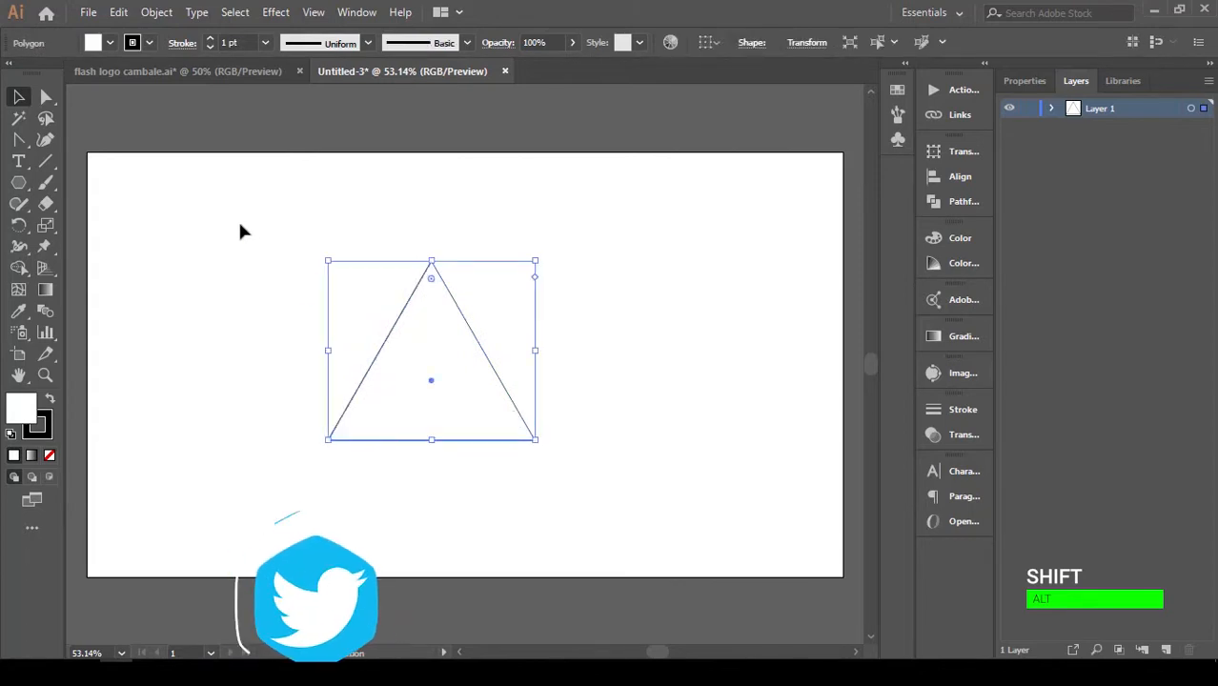
left_click(80, 143)
Move the triangle's apex above its lower-left corner and raise the lower-right corner slightly to about X 810, Y 507 px.
left_click(46, 96)
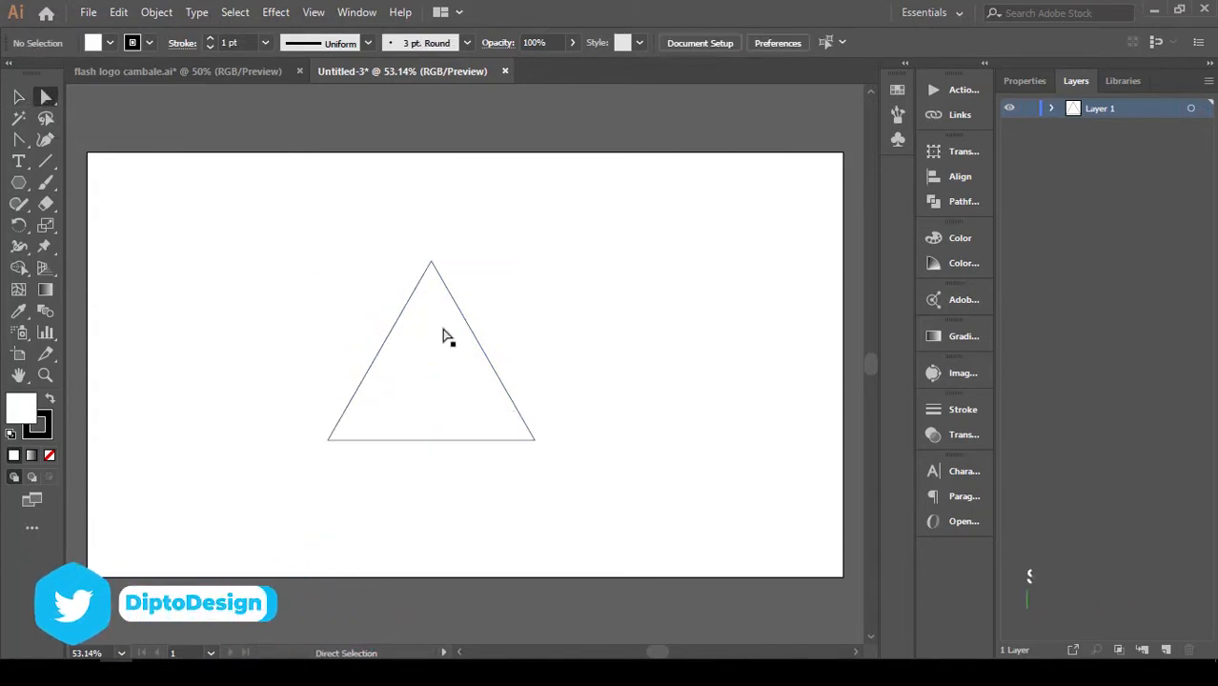
left_click(430, 259)
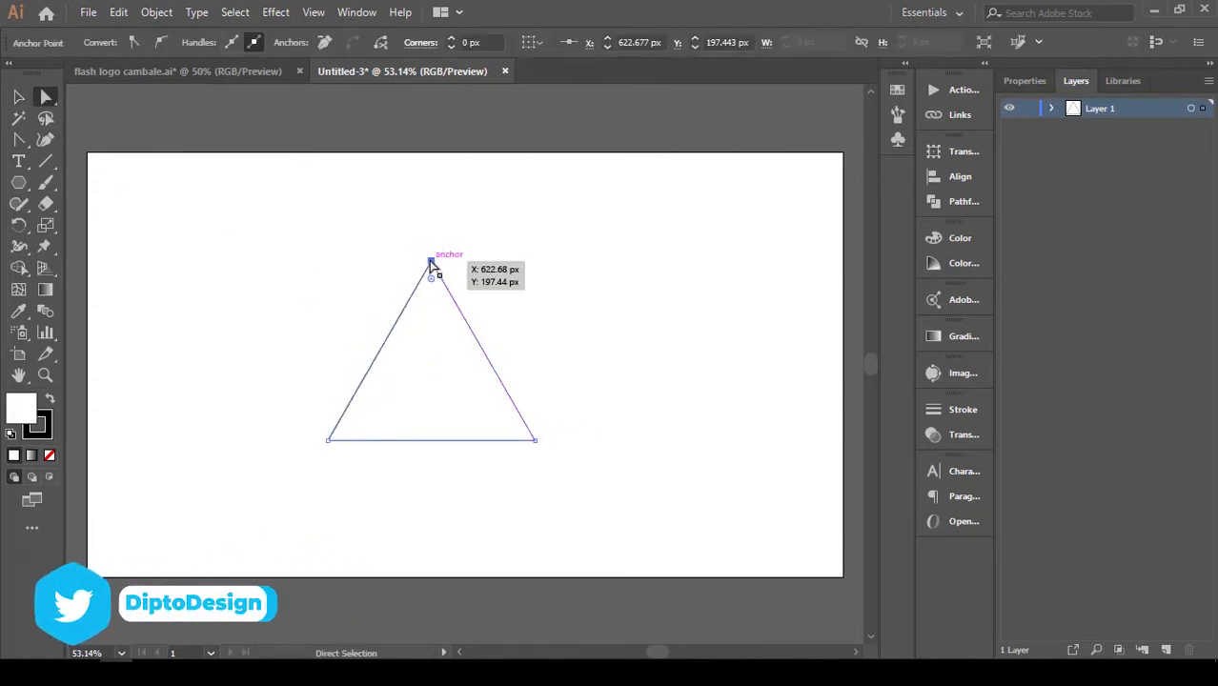
left_click_drag(431, 260, 316, 268)
left_click_drag(536, 440, 535, 432)
left_click(552, 444)
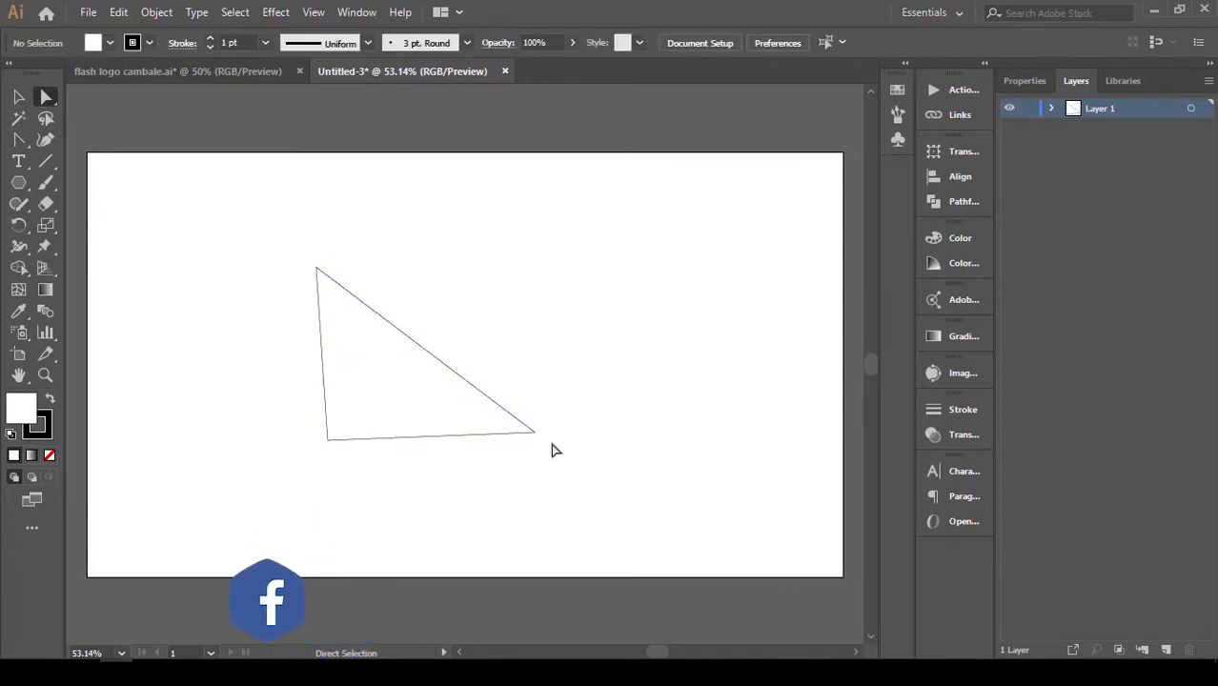
Bend the triangle's left edge inward and its long diagonal edge slightly outward with the Anchor Point tool.
left_click(18, 139)
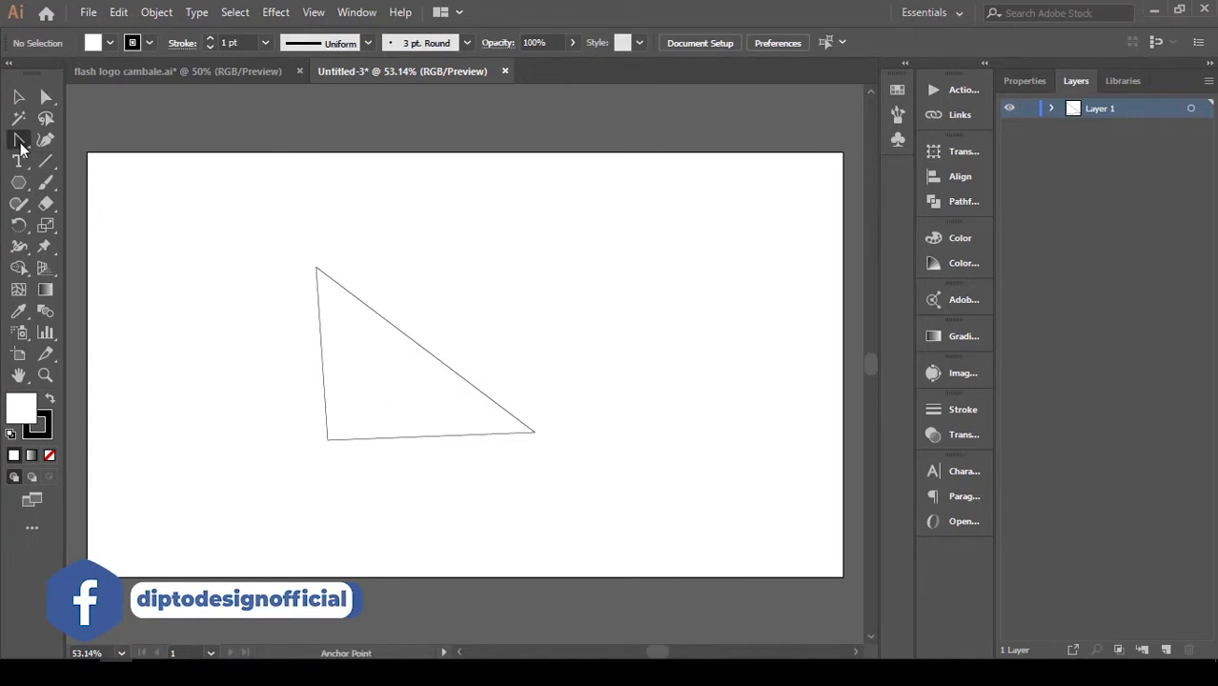
left_click_drag(328, 374, 345, 376)
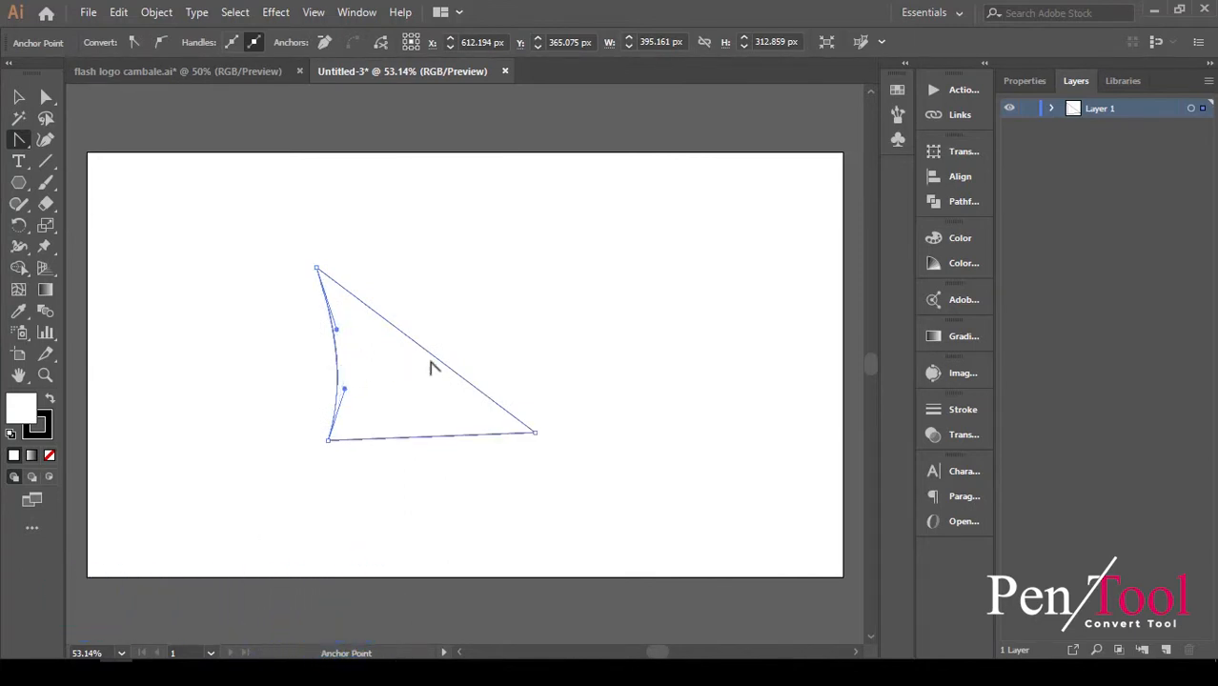
left_click_drag(435, 357, 443, 354)
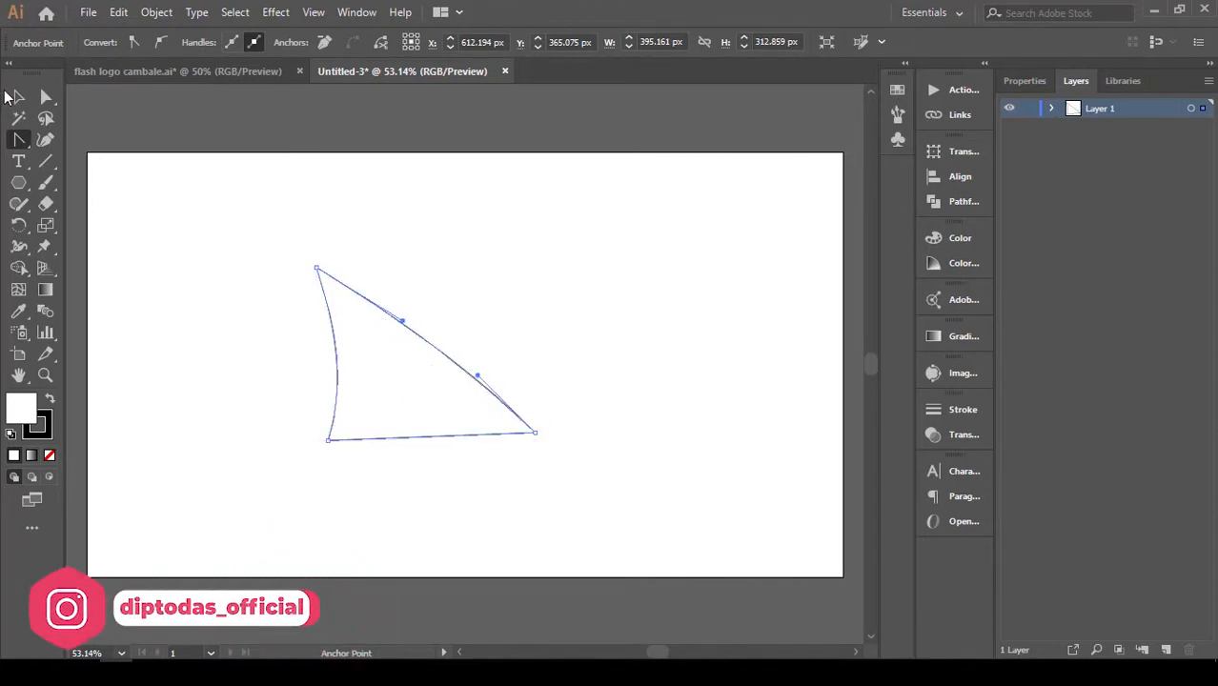
Round the shape's lower-right corner to a radius of about 59 px.
left_click(44, 99)
left_click(210, 248)
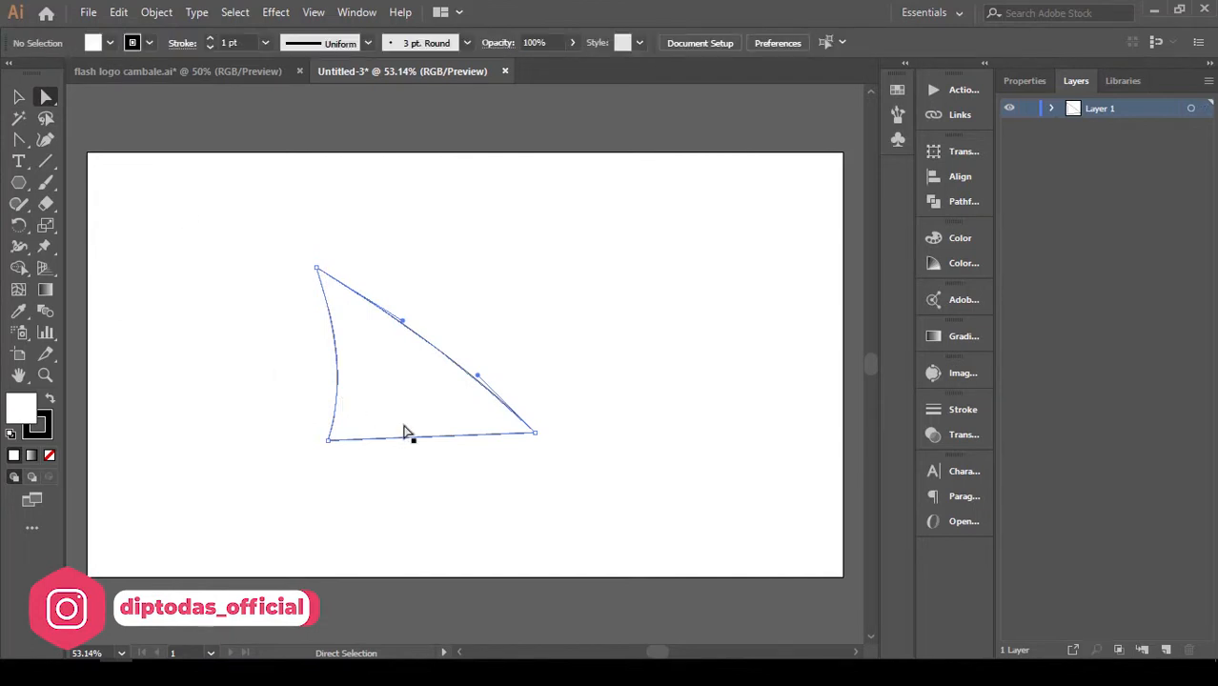
left_click(530, 435)
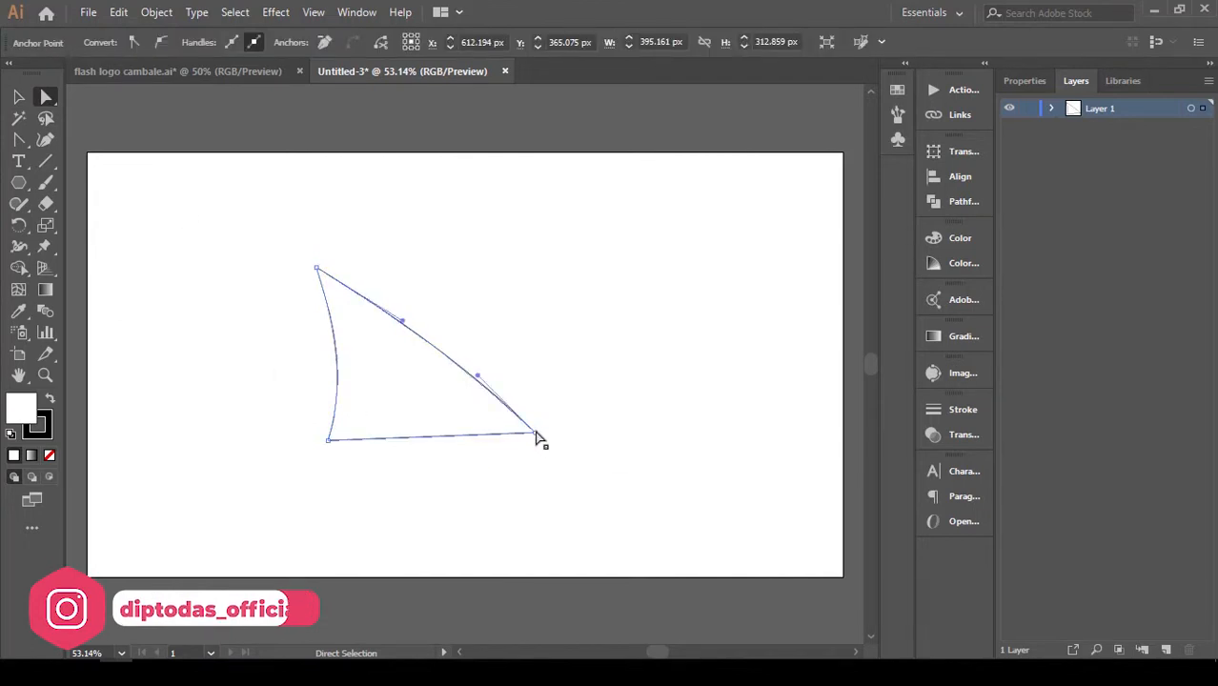
left_click(534, 435)
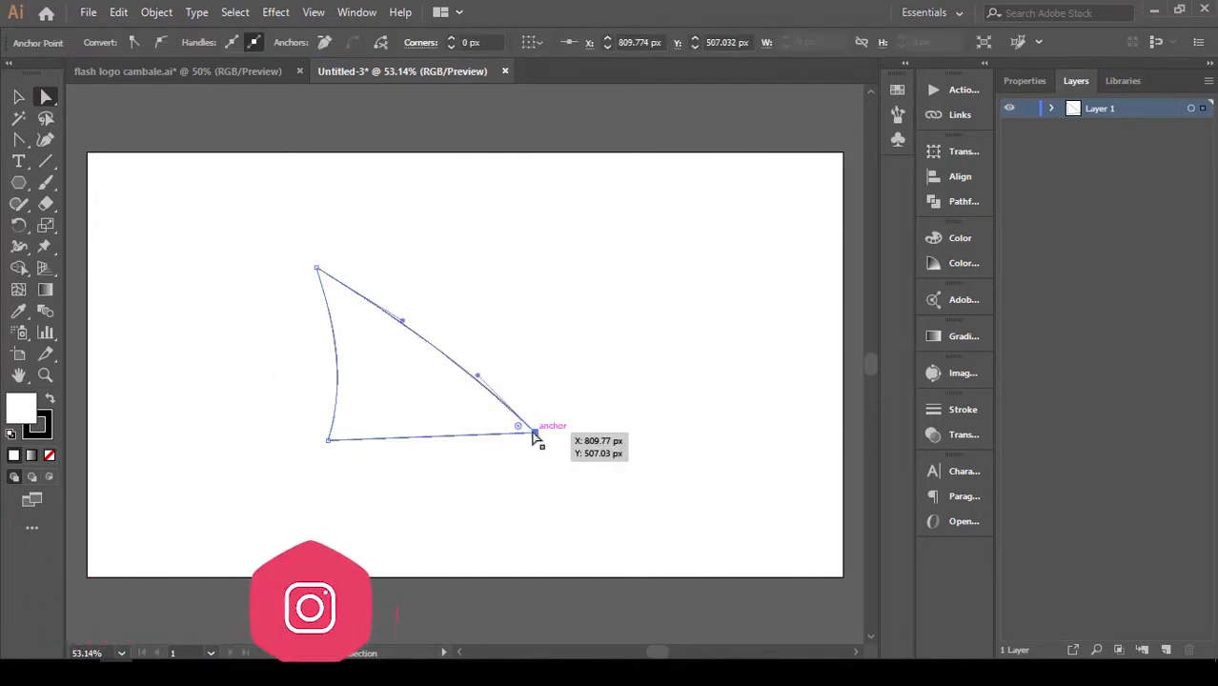
left_click_drag(519, 426, 455, 422)
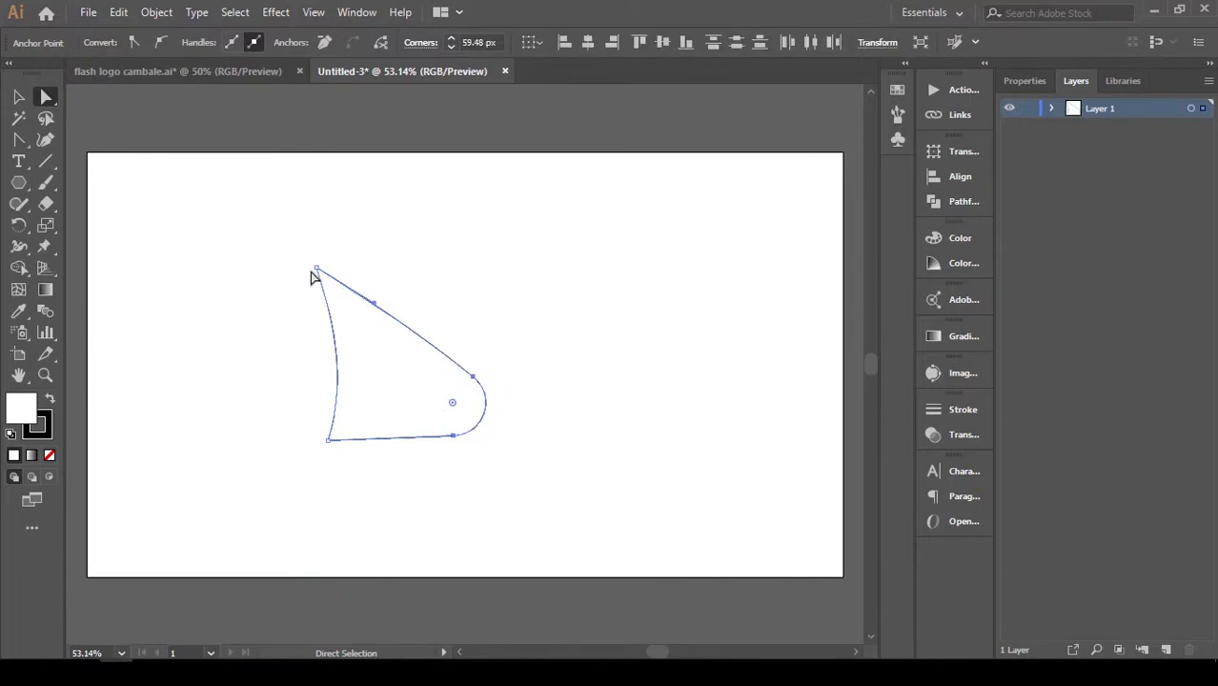
Round the shape's top corner to a radius of about 44 px and deselect the shape.
left_click(366, 265)
left_click(318, 270)
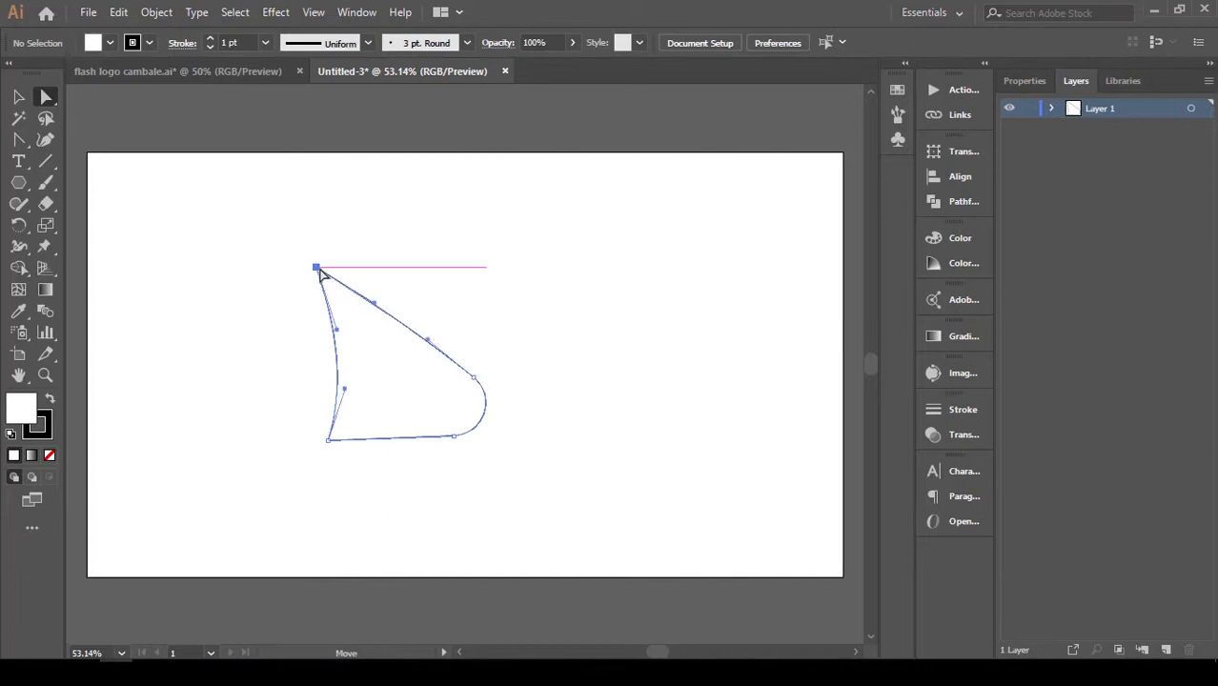
left_click_drag(333, 293, 364, 324)
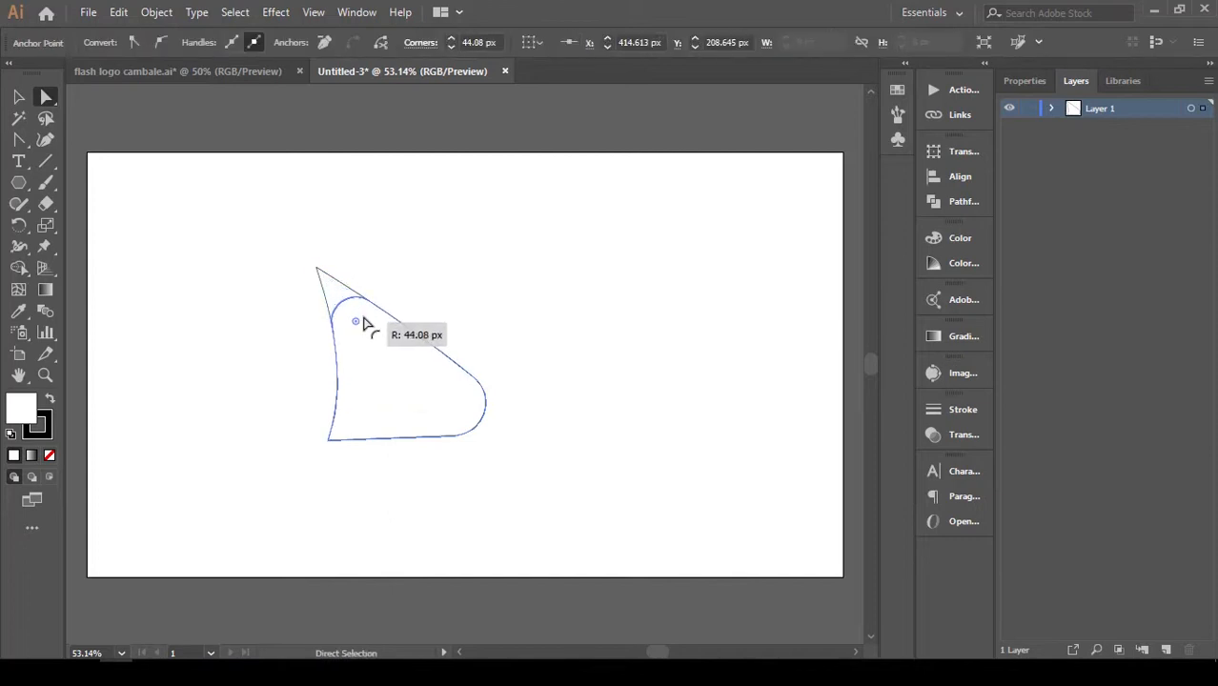
left_click(461, 300)
Remove the whole shape's outline and fill it with a white-to-black linear gradient at 0°.
left_click_drag(255, 274, 504, 494)
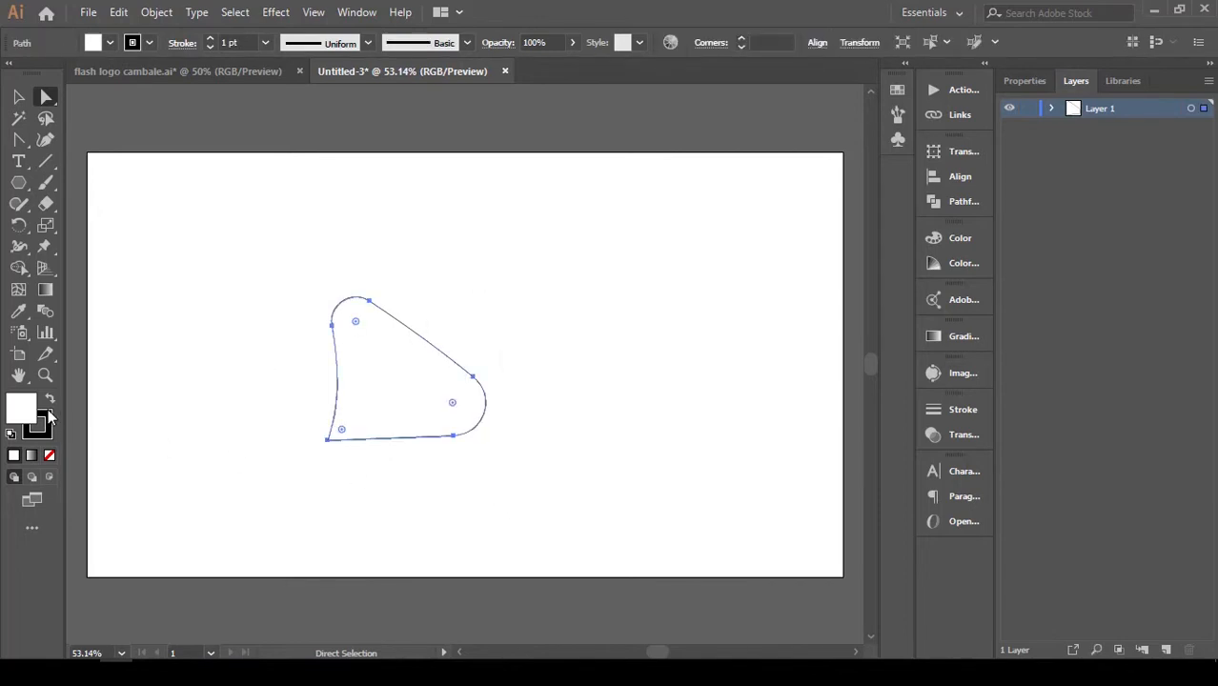
left_click(51, 456)
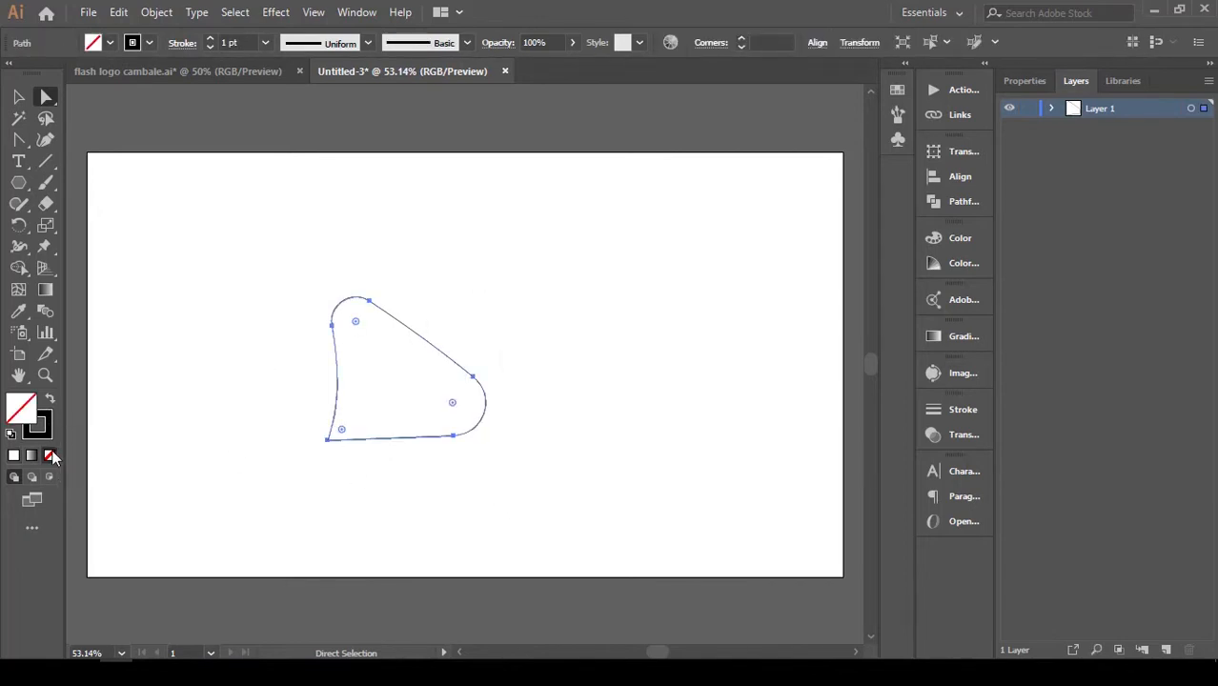
left_click(50, 400)
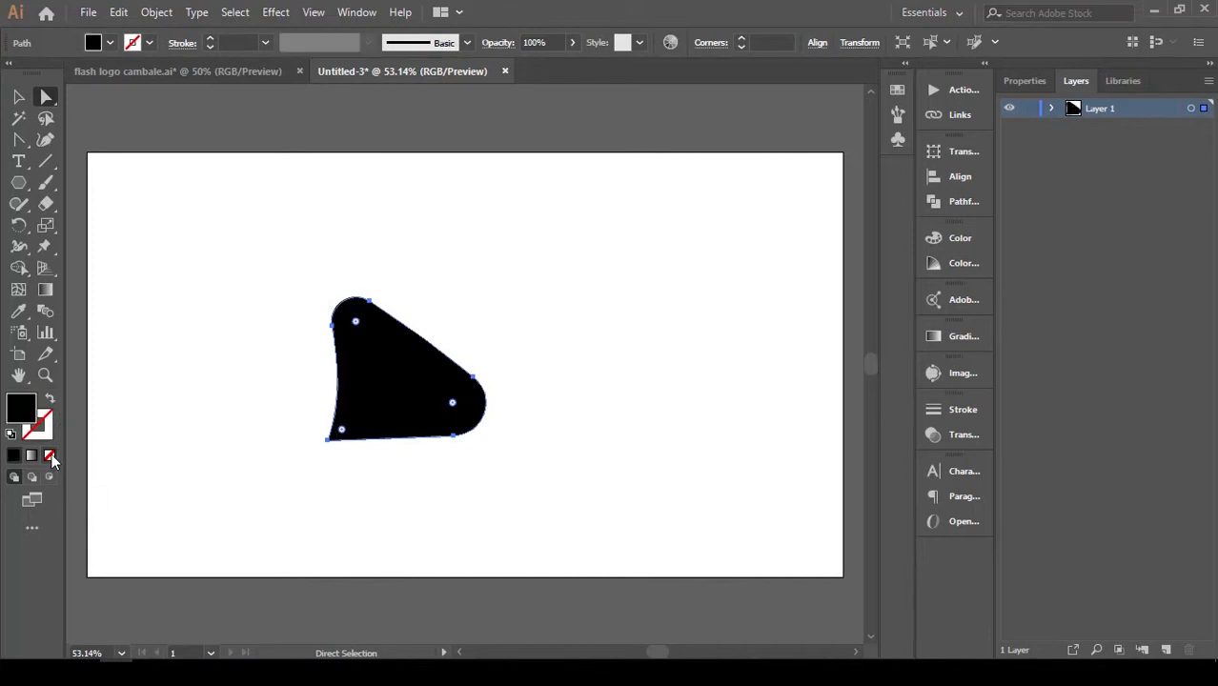
left_click(34, 457)
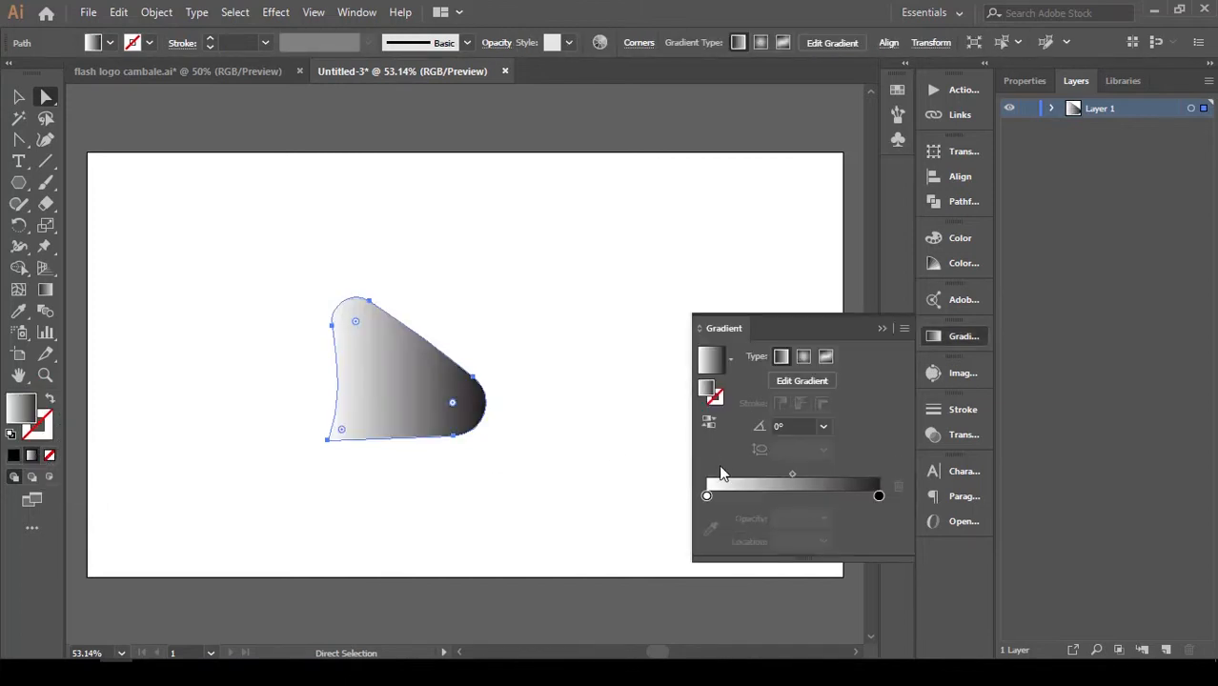
left_click(887, 329)
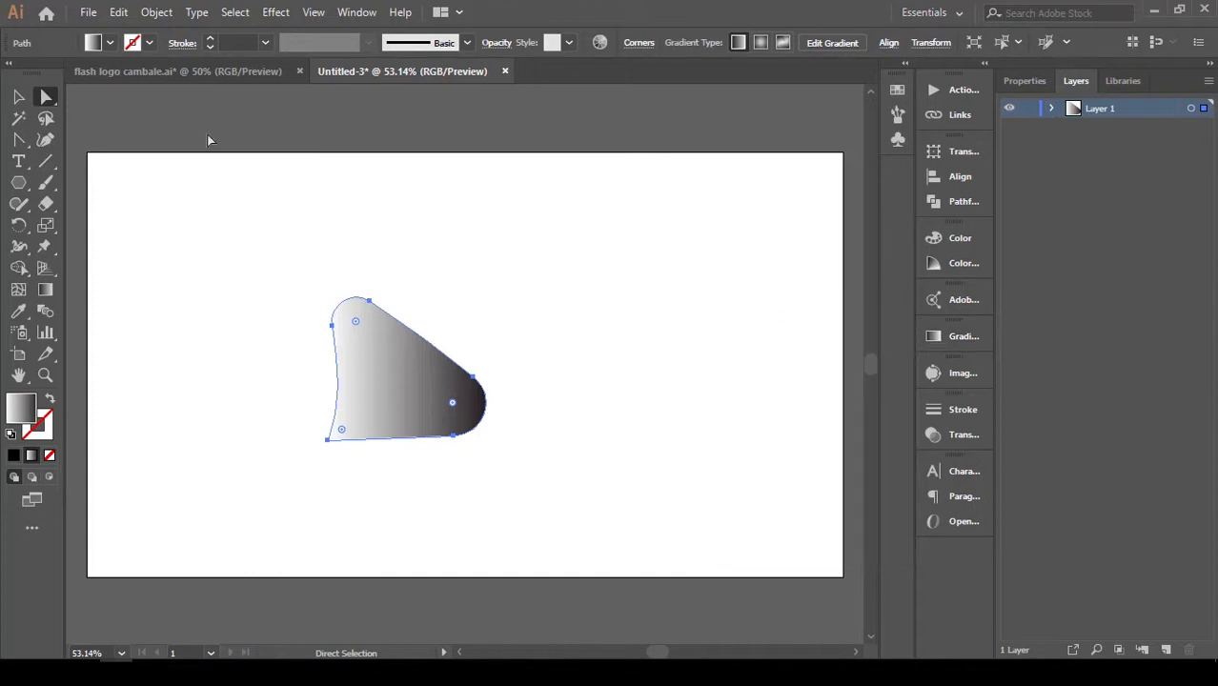
Examine the gradient on the neck segment in flash logo cambale.ai, with the Eyedropper tool active, and return to the new document.
left_click(182, 72)
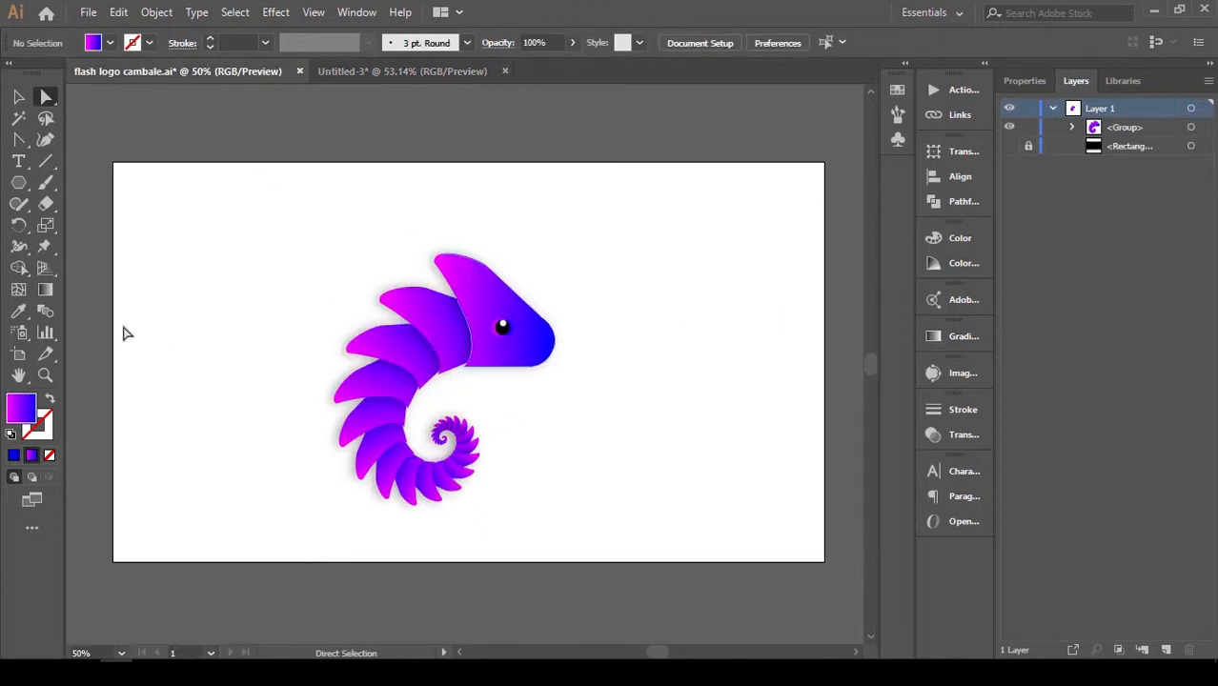
left_click(437, 353)
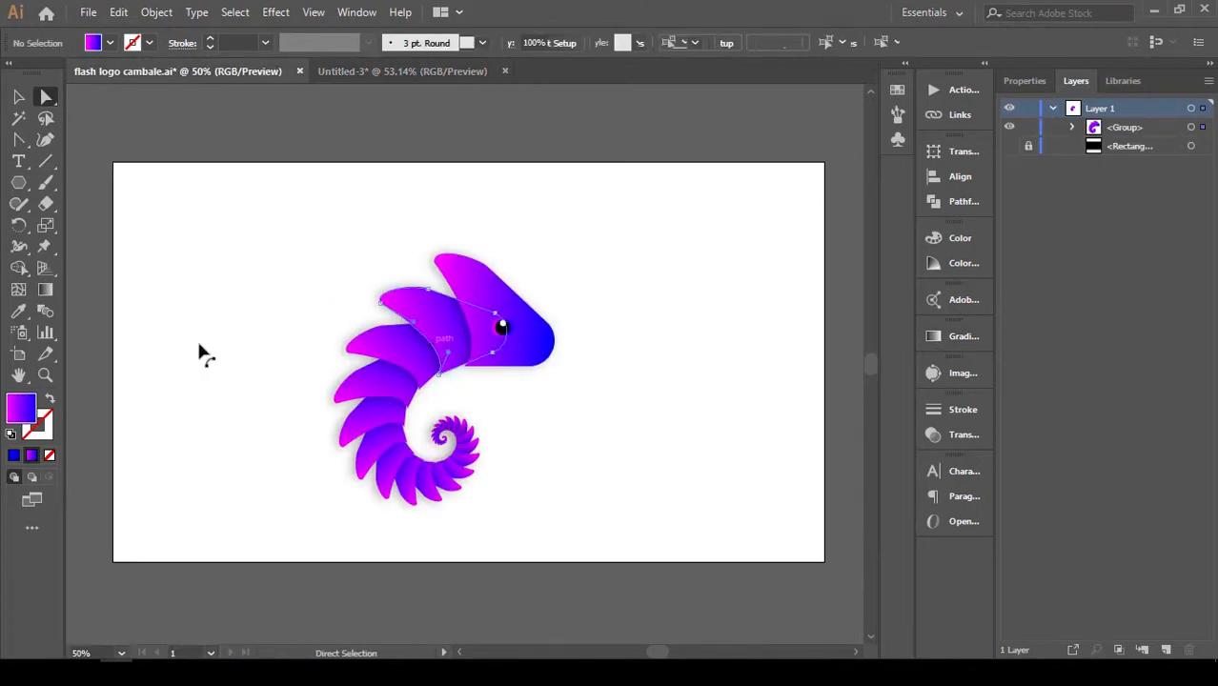
left_click(19, 310)
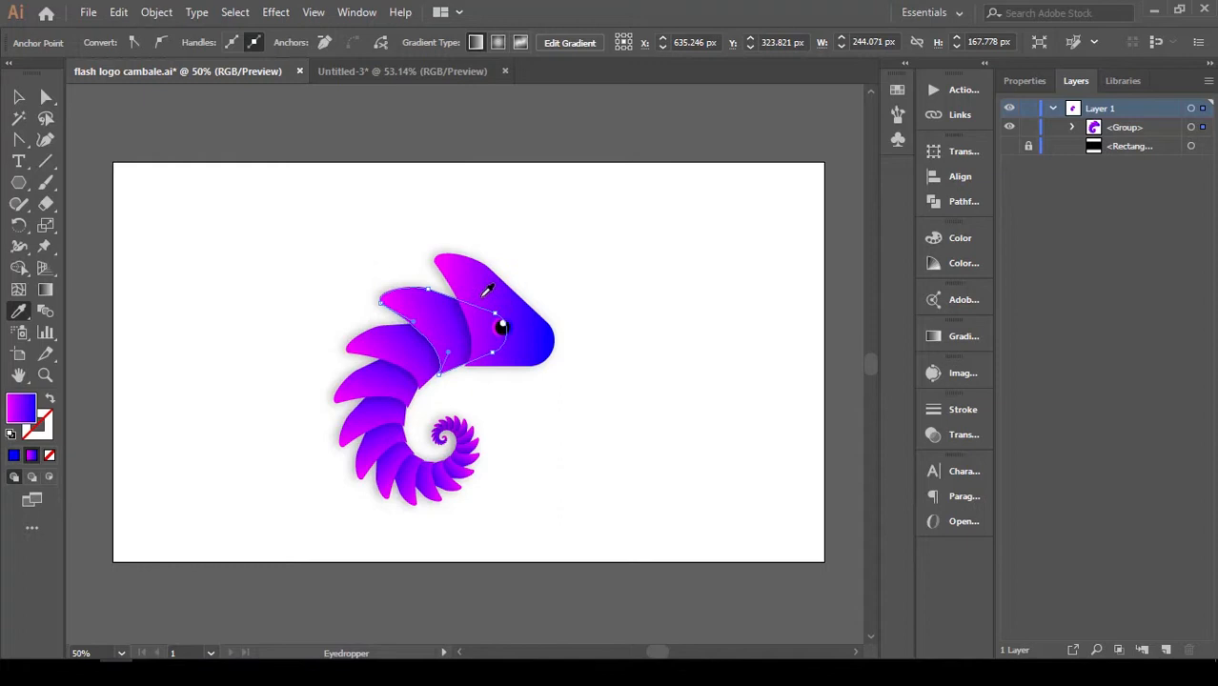
left_click(399, 64)
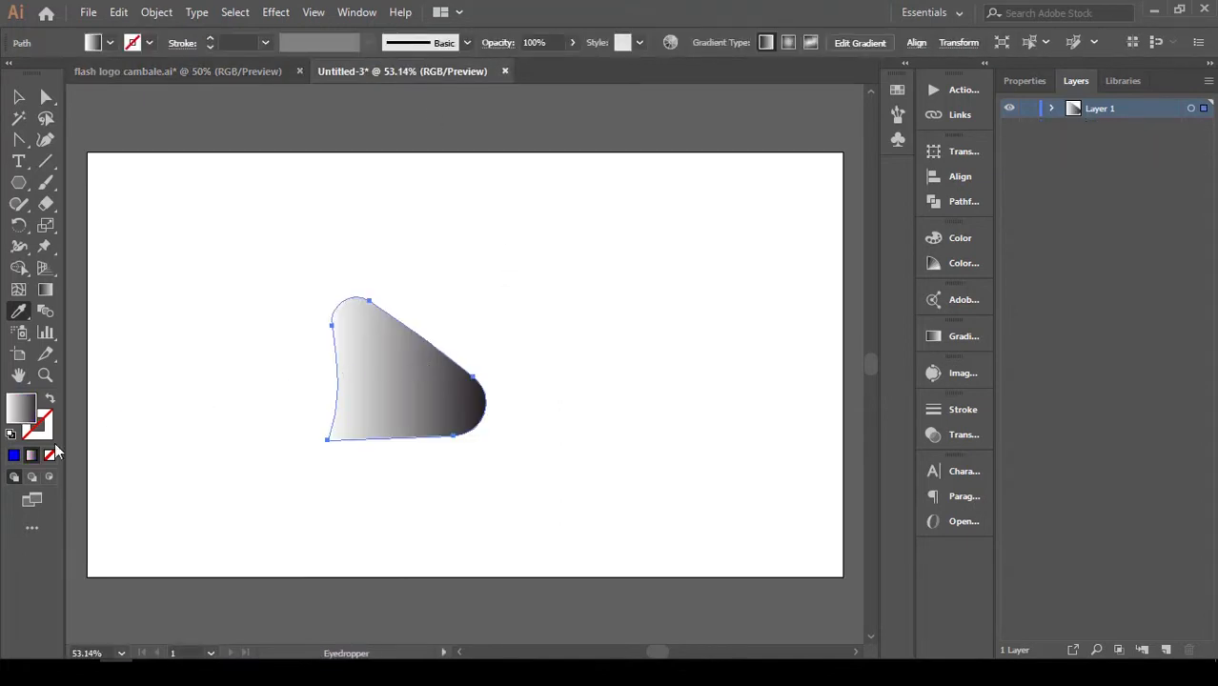
Set the start colour of the shape's gradient to the magenta swatch, trying a purple swatch along the way.
left_click(957, 338)
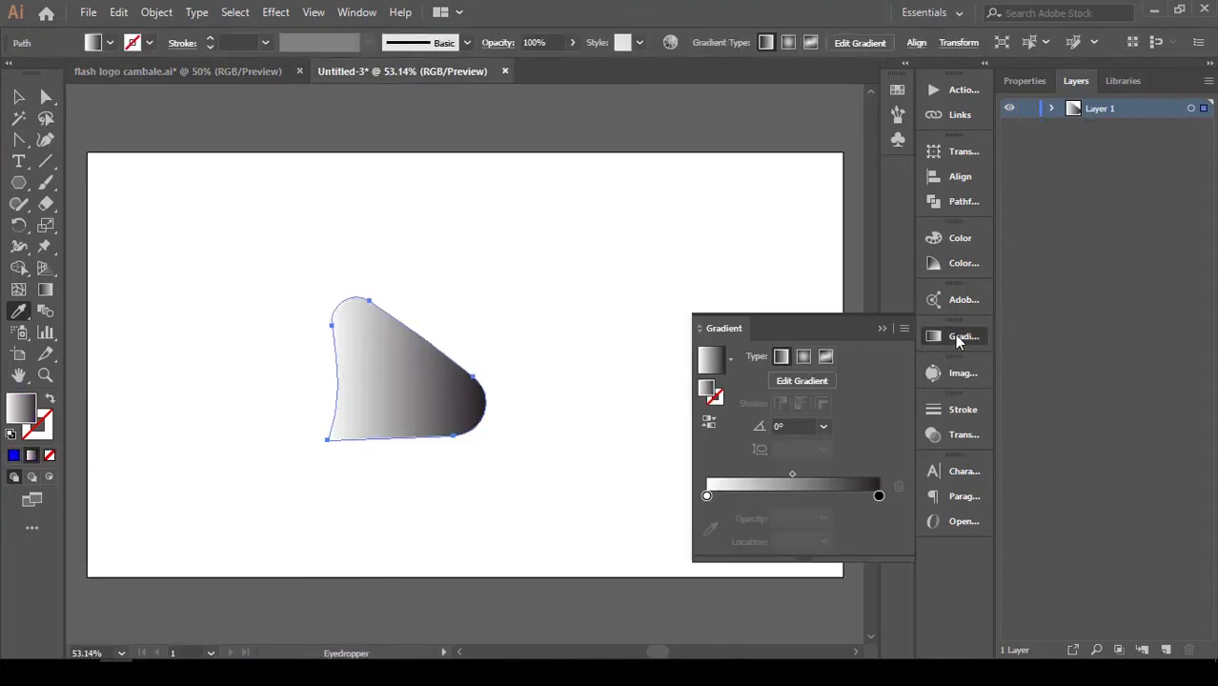
left_click(706, 496)
double_click(706, 496)
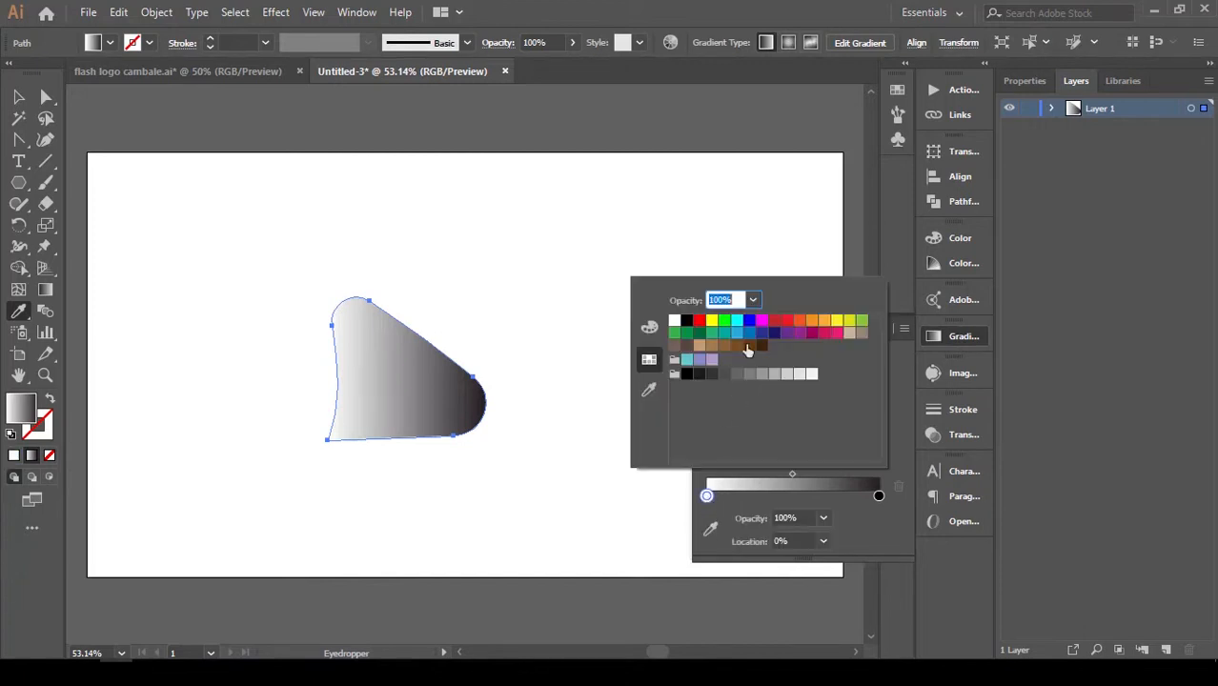
left_click(763, 321)
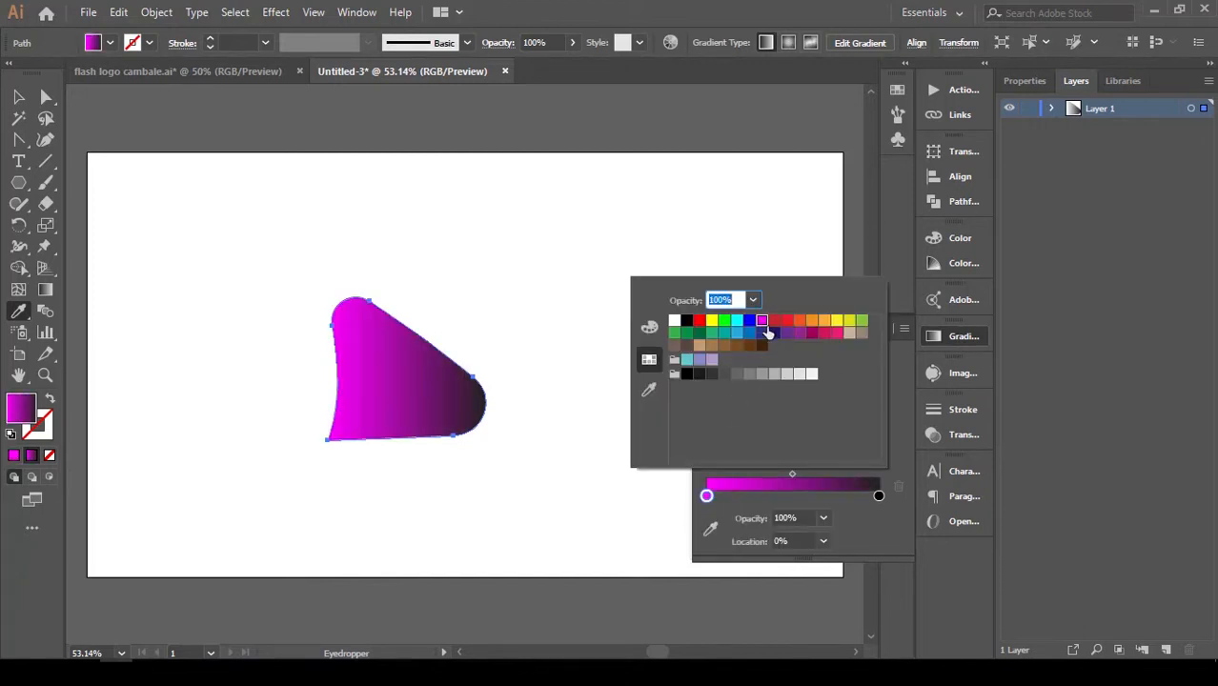
left_click(786, 333)
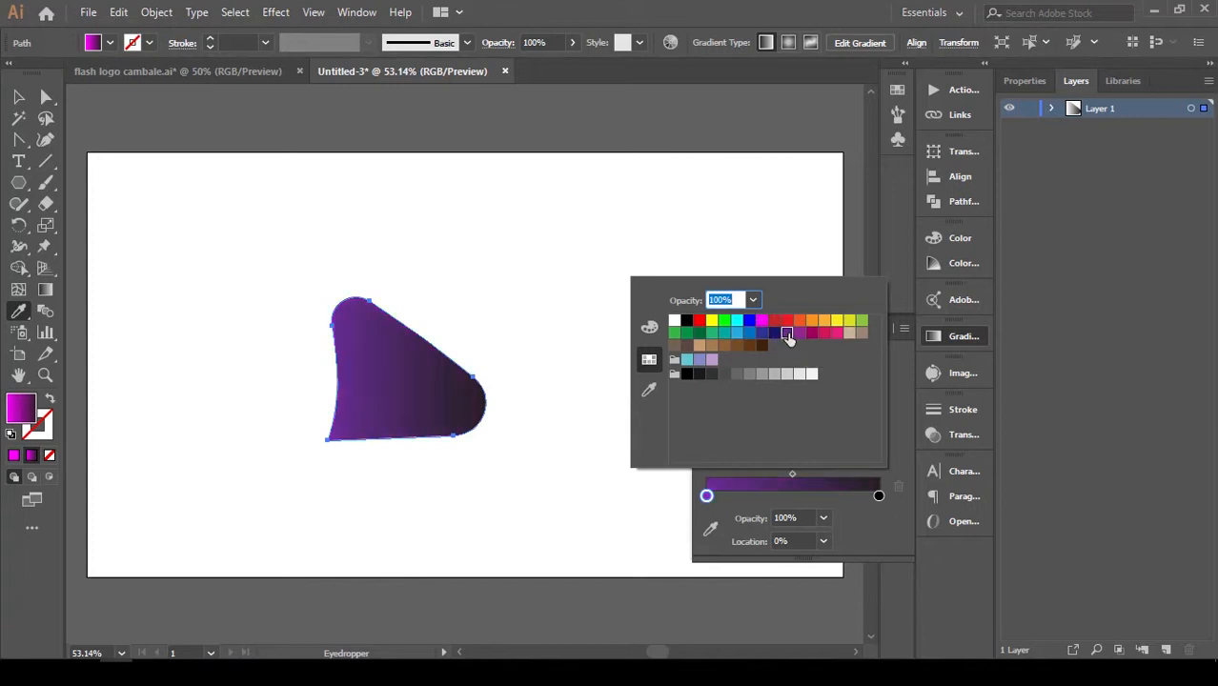
left_click(764, 323)
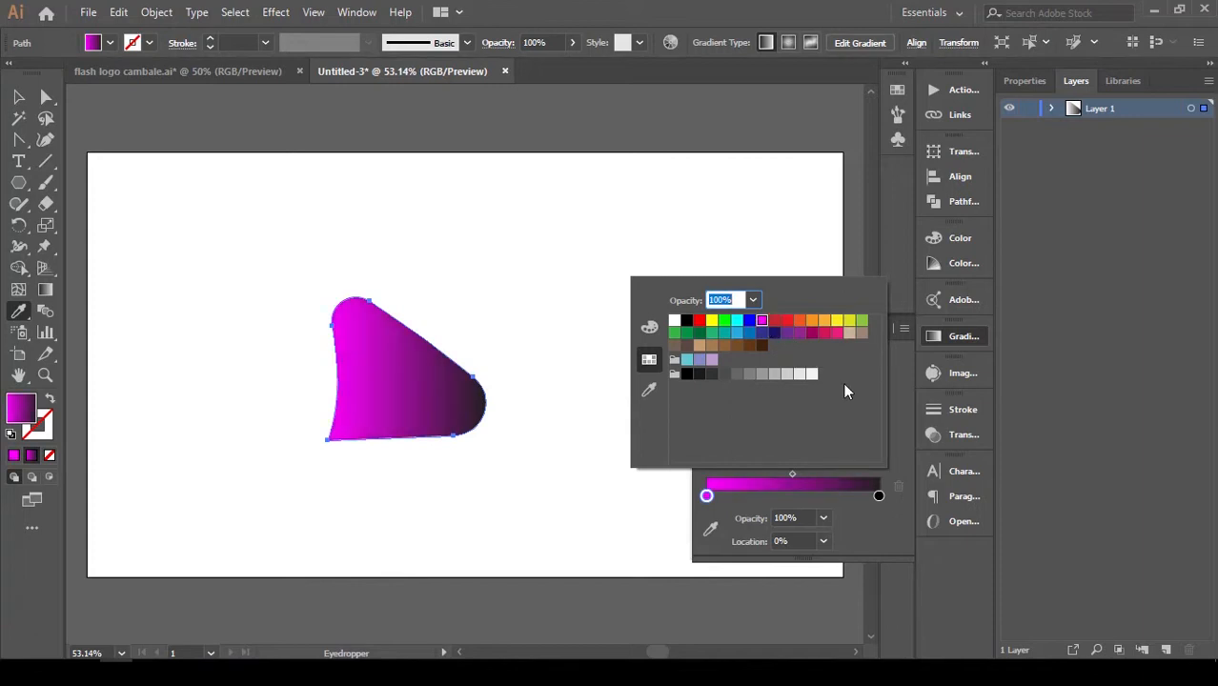
Set the gradient's end colour to the dark blue swatch and shift that end stop slightly toward the magenta end.
left_click(878, 496)
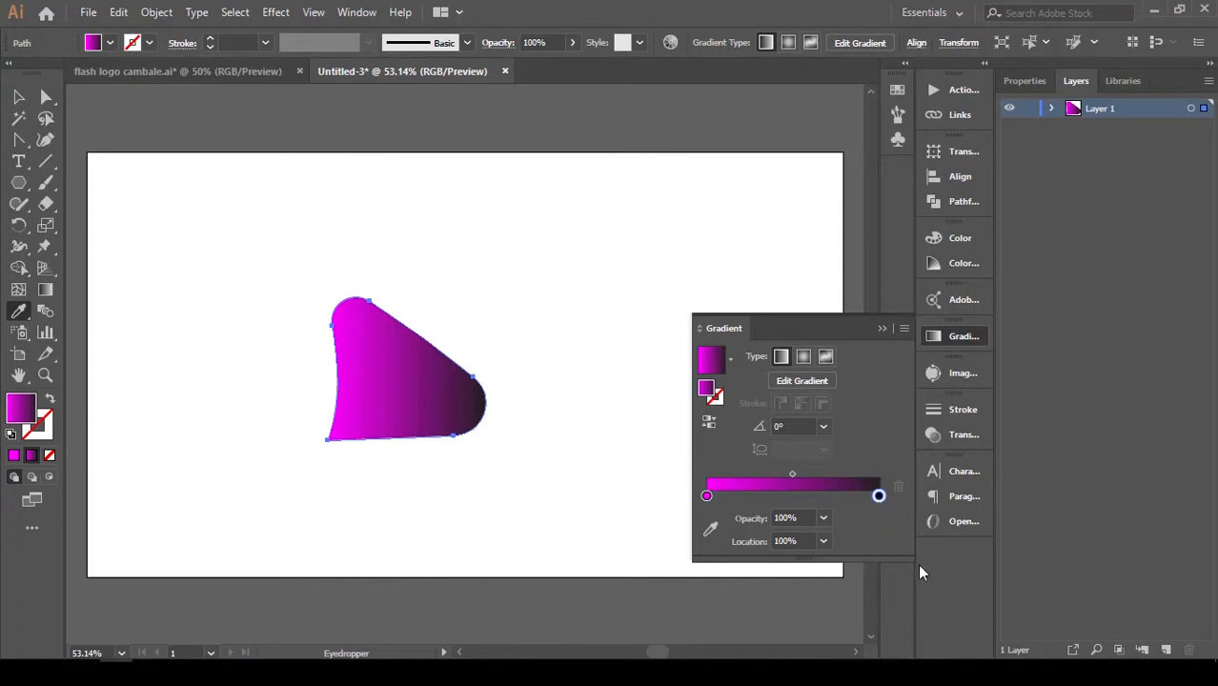
double_click(878, 496)
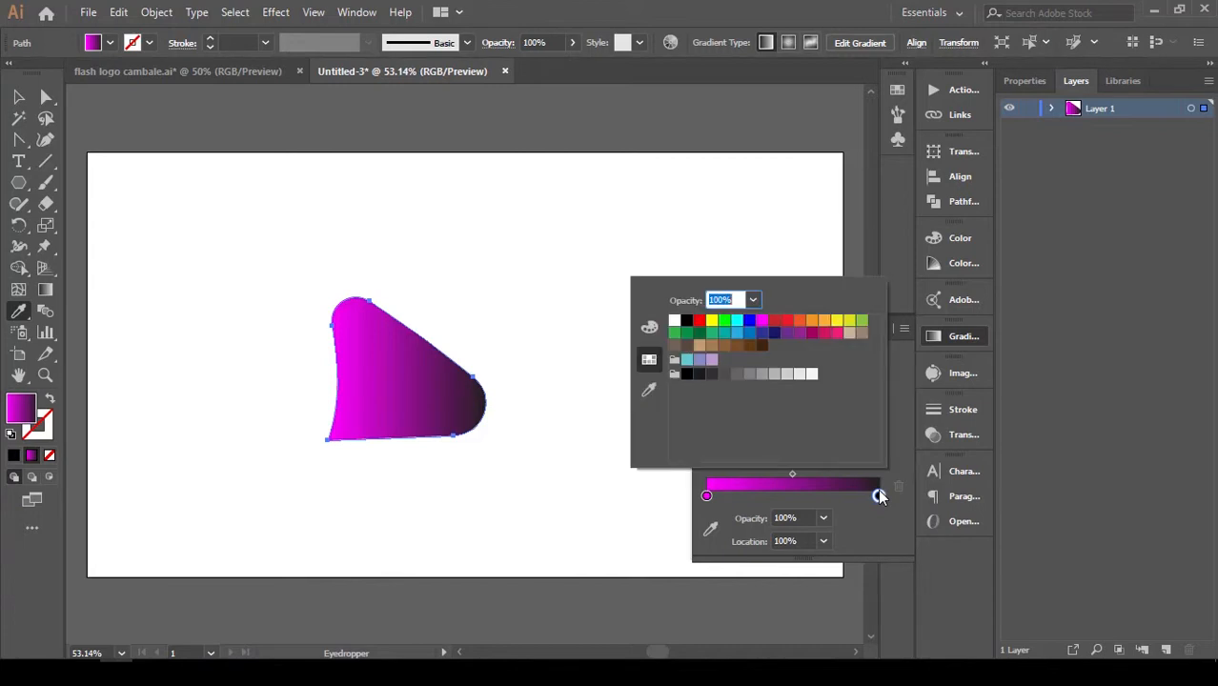
left_click(796, 332)
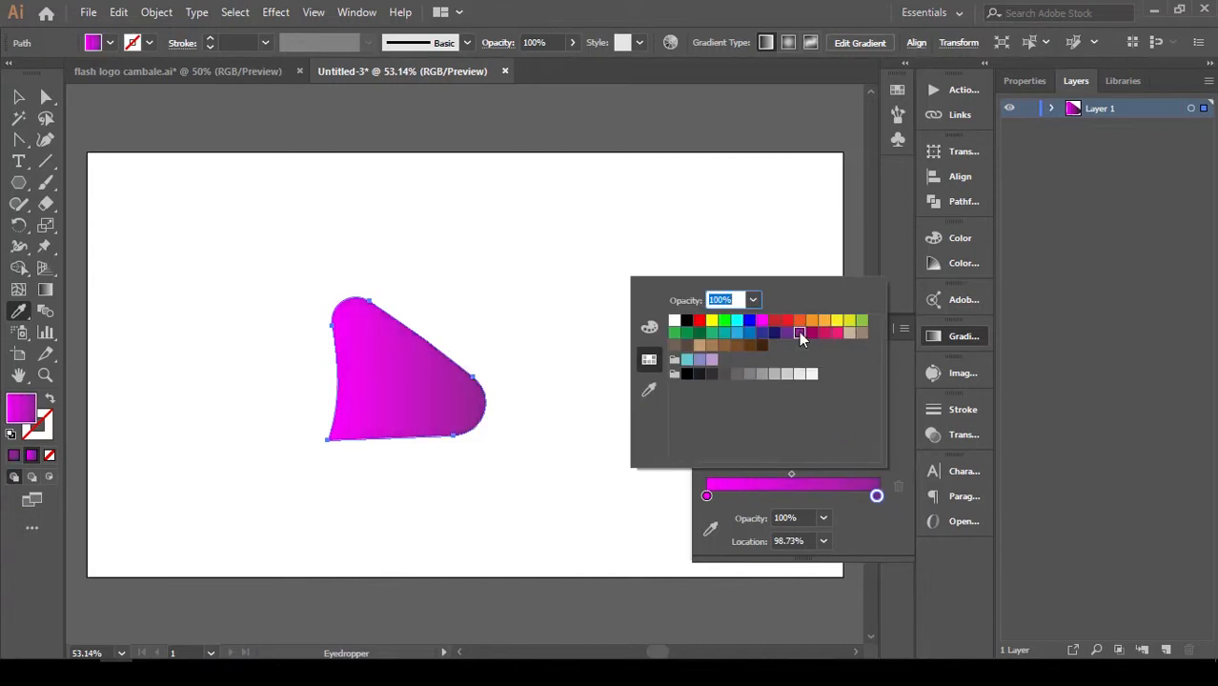
left_click(774, 332)
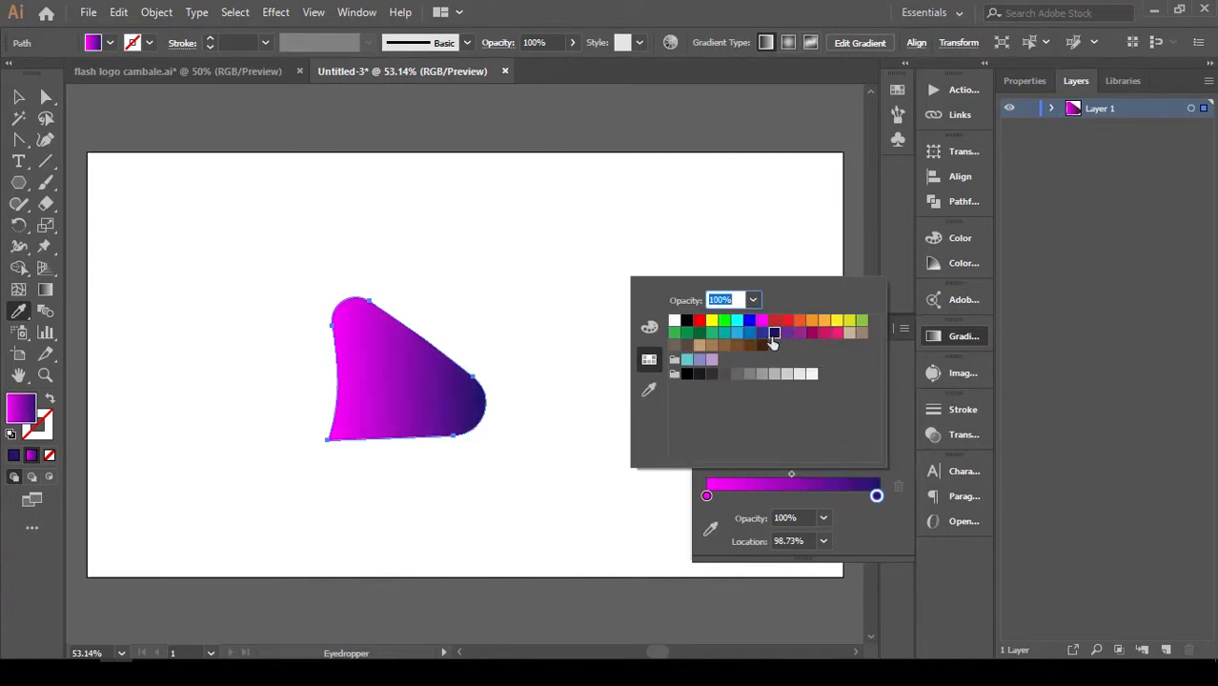
left_click(762, 334)
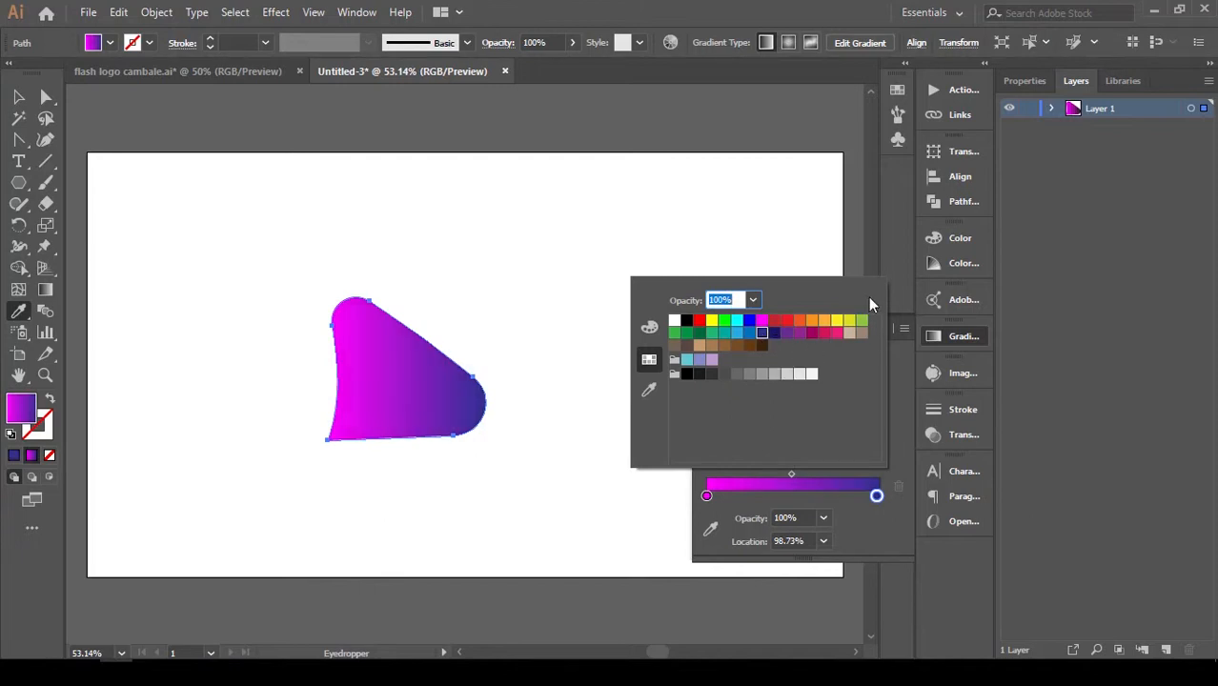
left_click(889, 514)
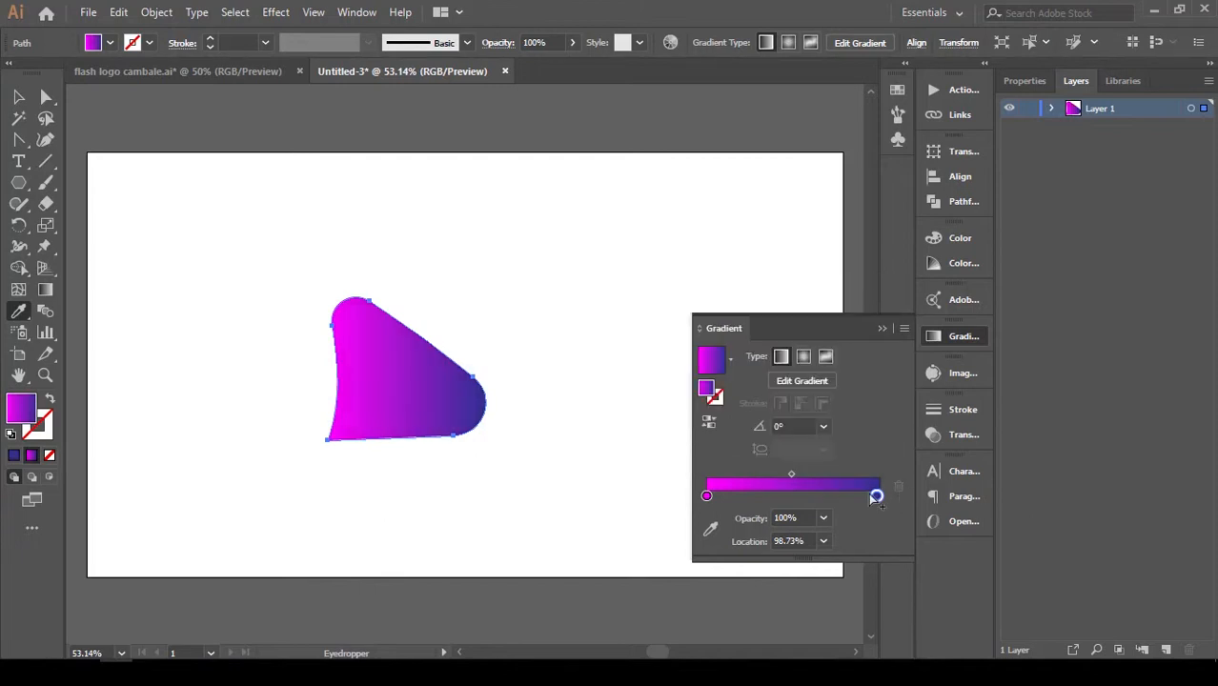
mouse_move(871, 496)
left_mouse_down()
mouse_move(851, 495)
mouse_move(866, 498)
left_mouse_up()
left_click(886, 328)
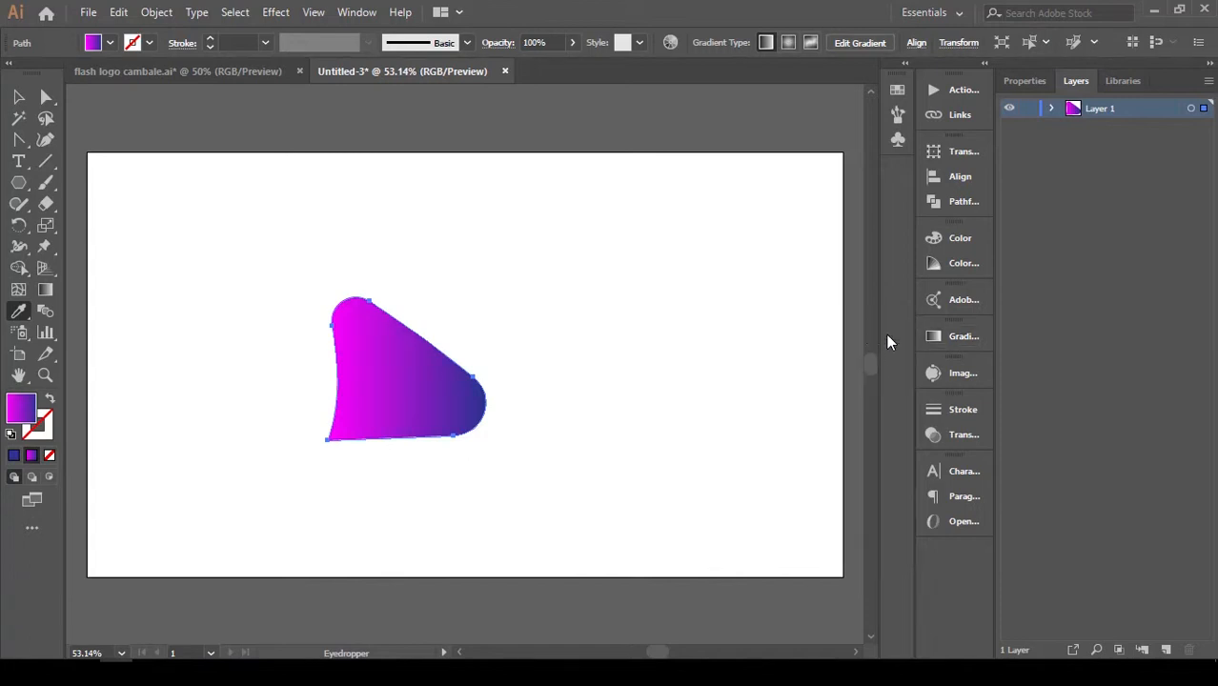
Scale the gradient shape down slightly about its centre and move it up and slightly right on the artboard.
left_click(19, 97)
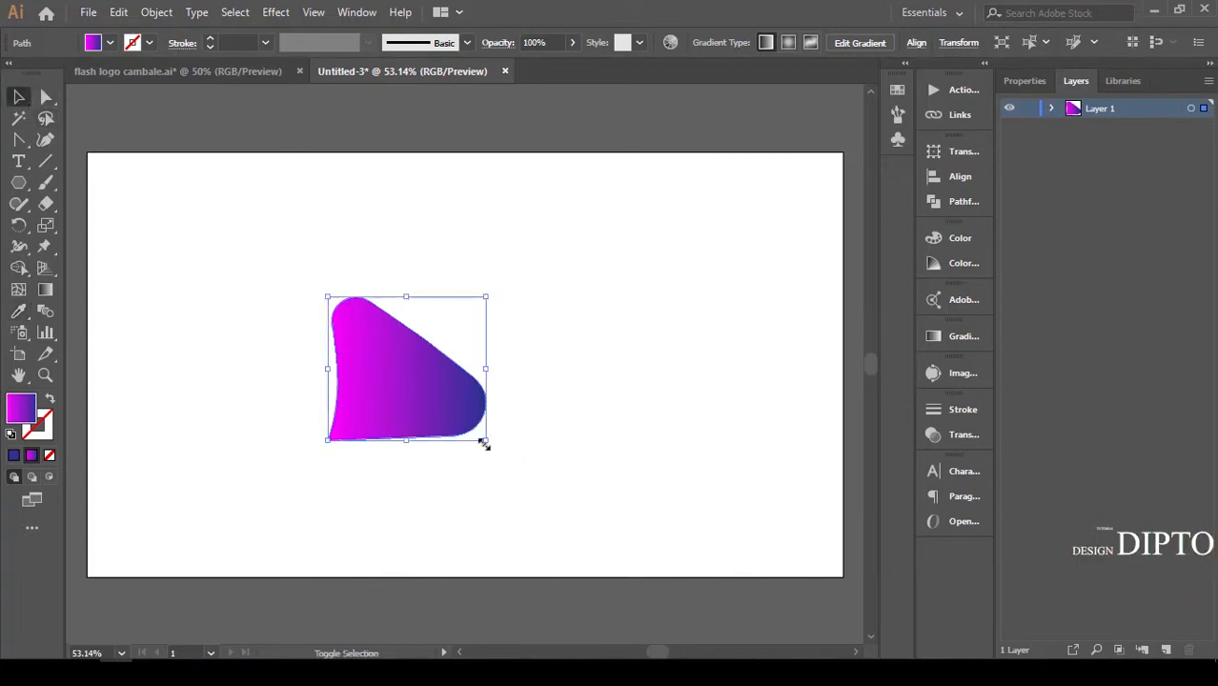
left_click_drag(479, 442, 481, 435)
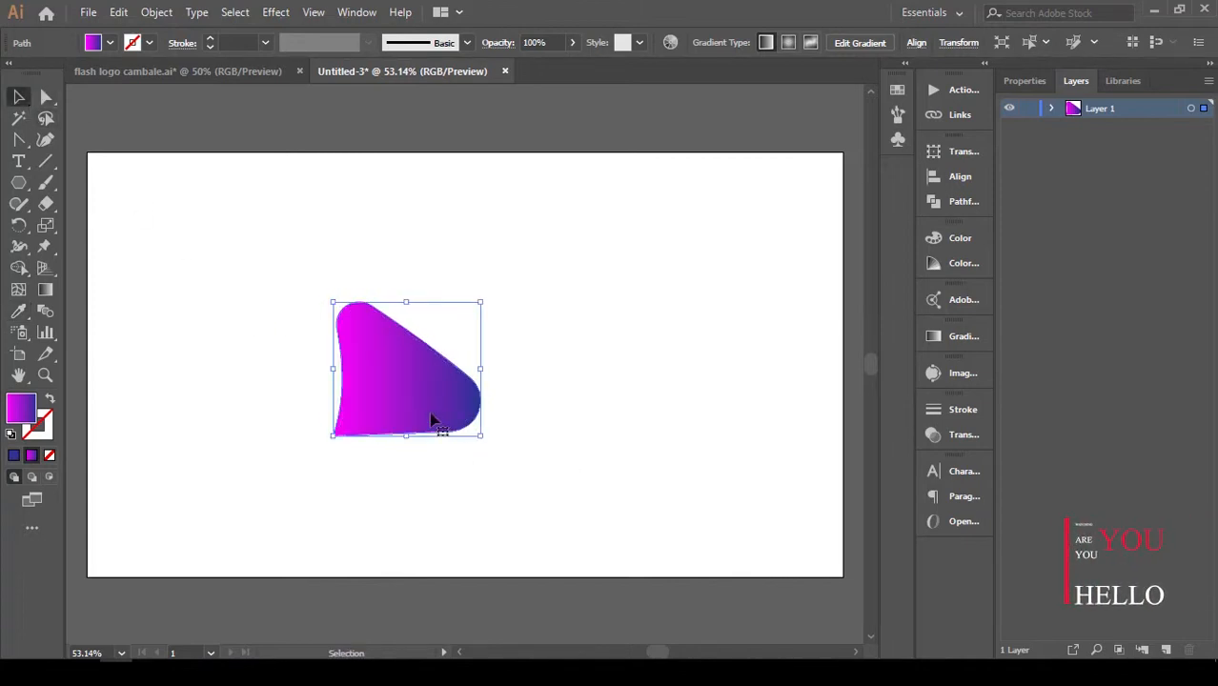
left_click_drag(431, 404, 460, 336)
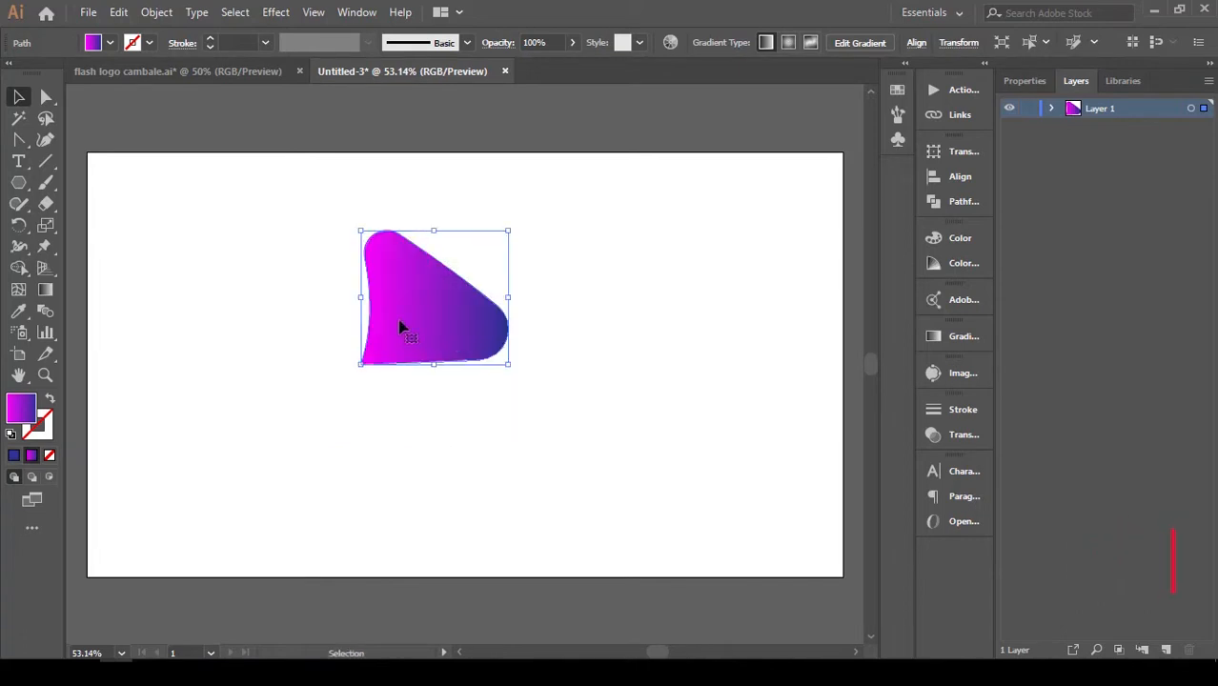
Start a Transform effect on the shape with preview on, scaling it to 90% horizontally and 85% vertically.
left_click(288, 12)
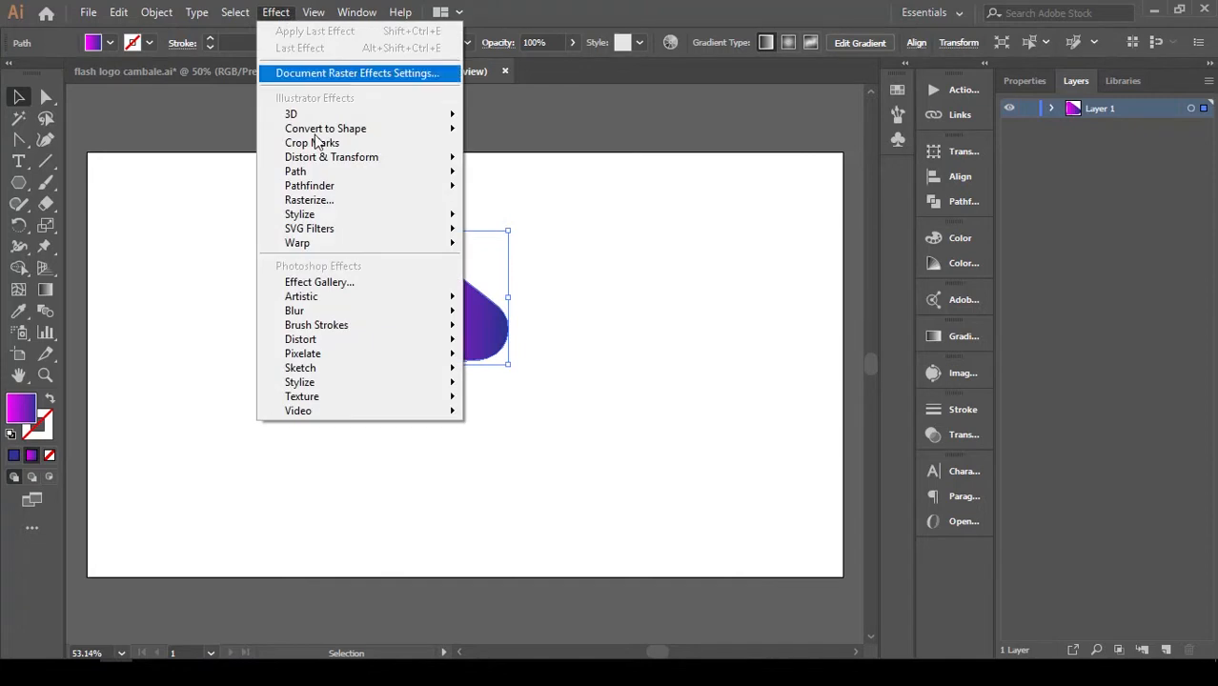
mouse_move(355, 164)
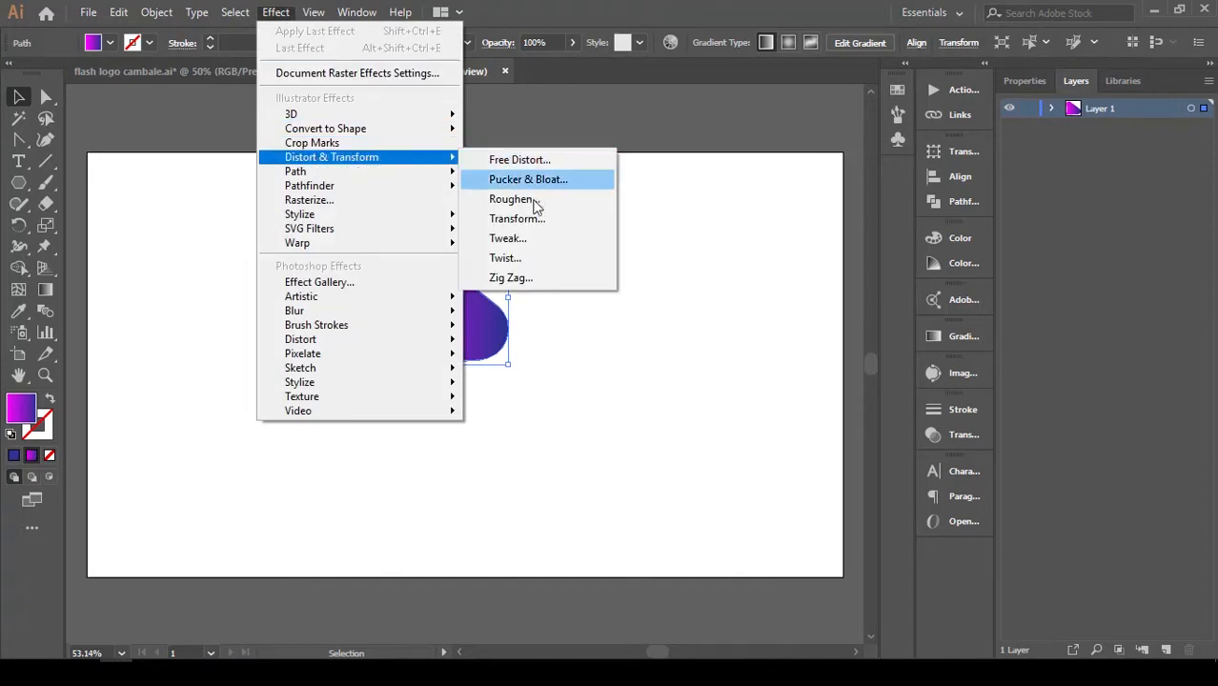
left_click(551, 223)
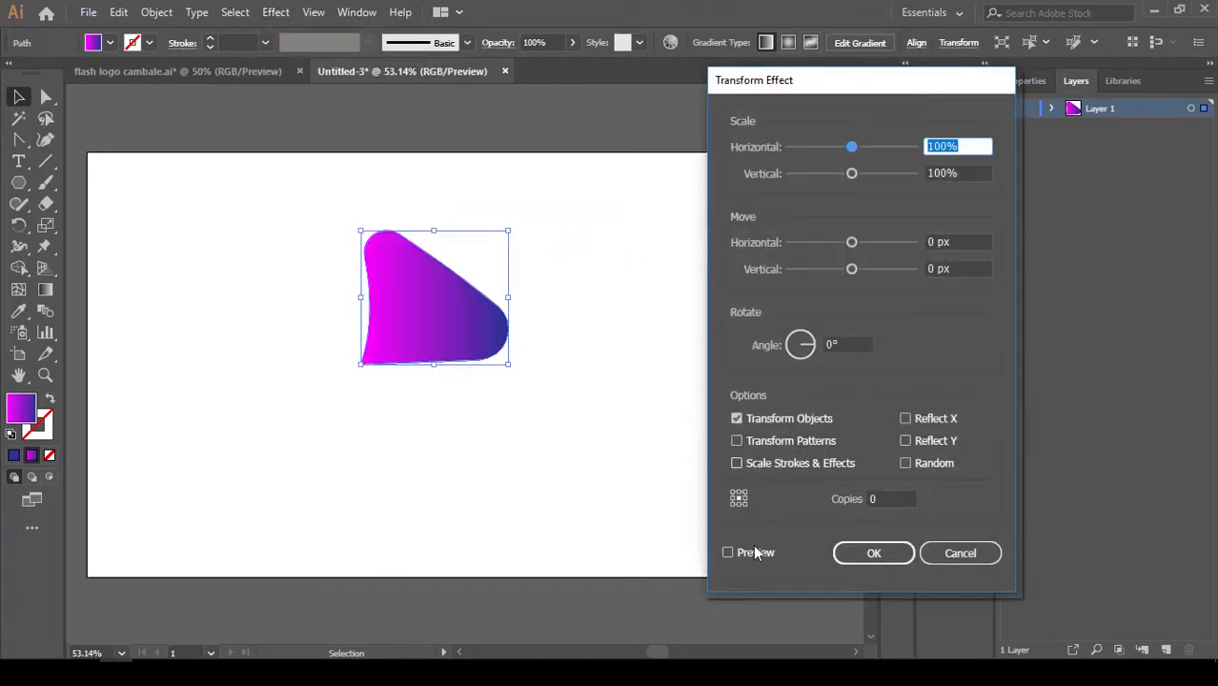
left_click(749, 552)
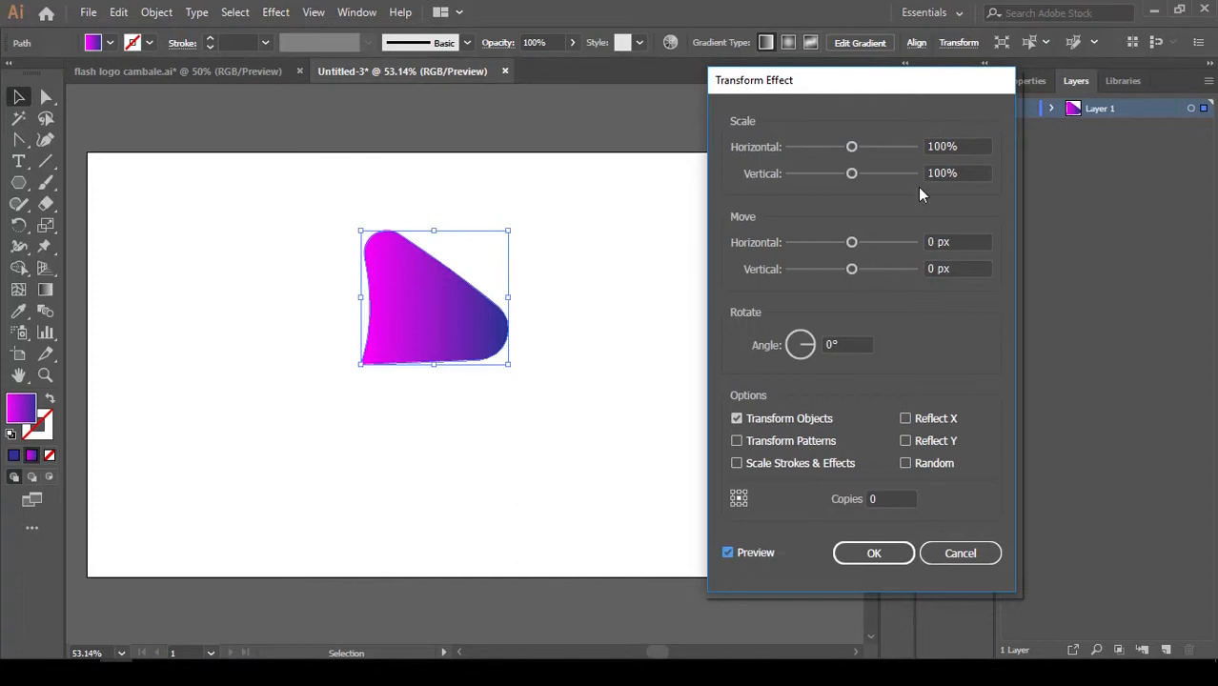
left_click(938, 146)
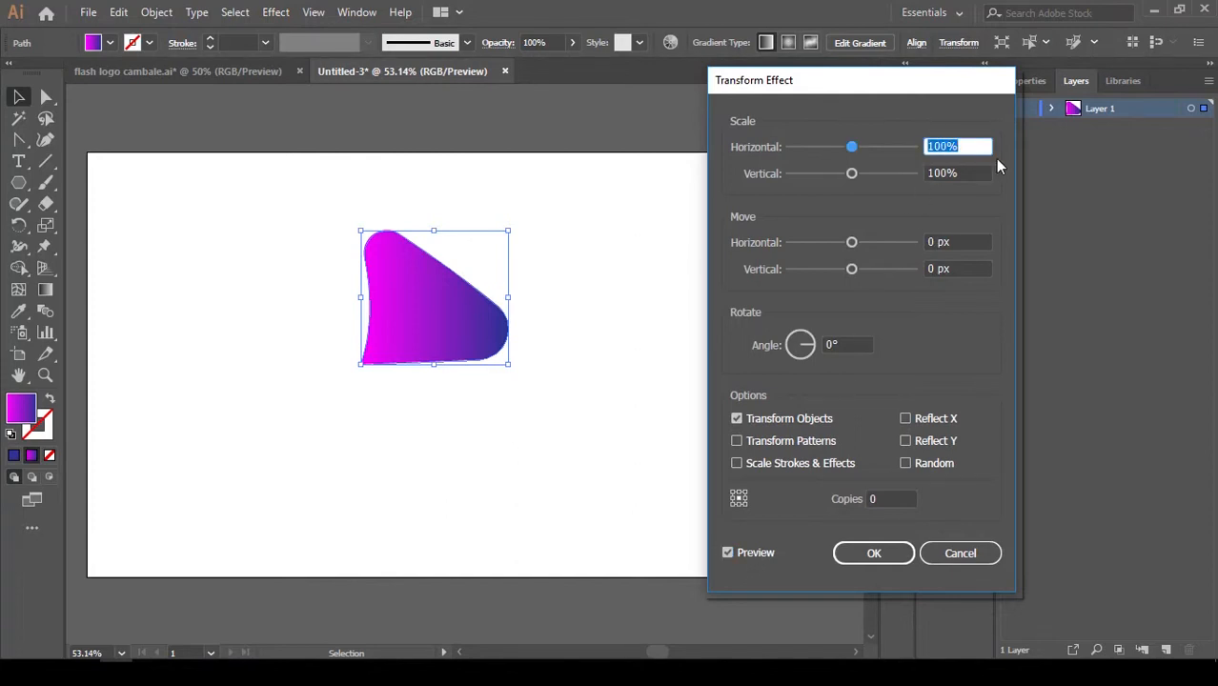
type("90")
left_click(960, 172)
type("852")
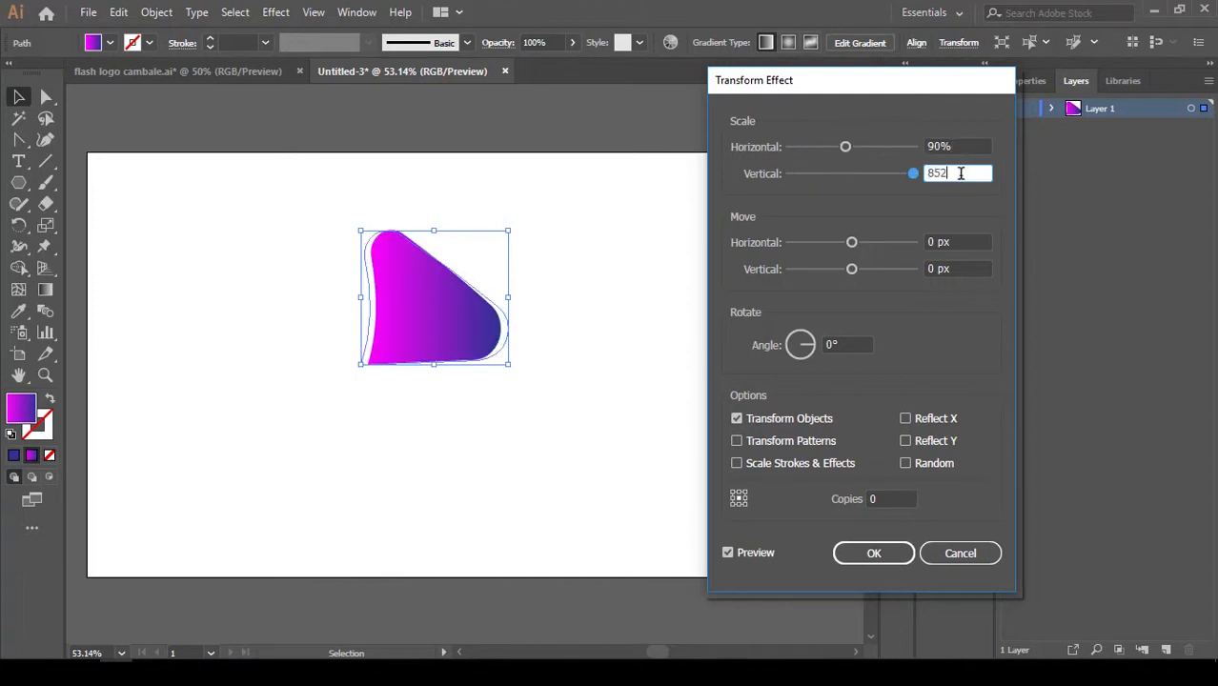
key("BackSpace")
Set the Transform effect's rotation angle to 22° and the number of copies to 38.
left_click(960, 240)
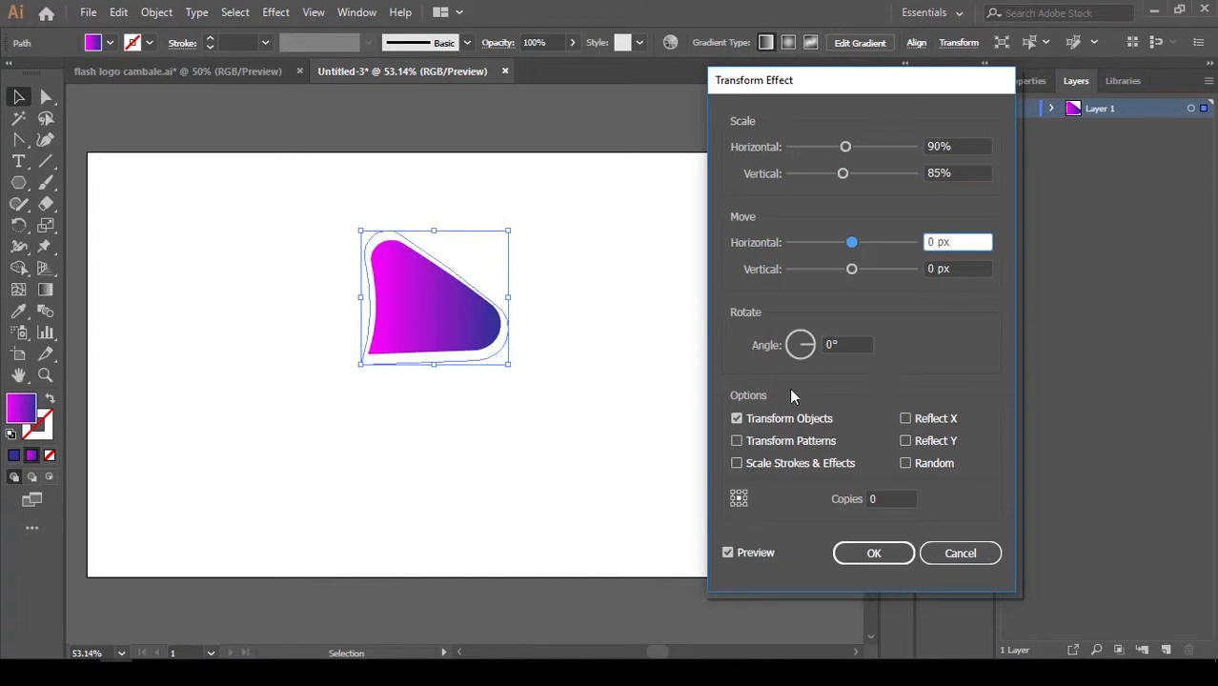
left_click(844, 343)
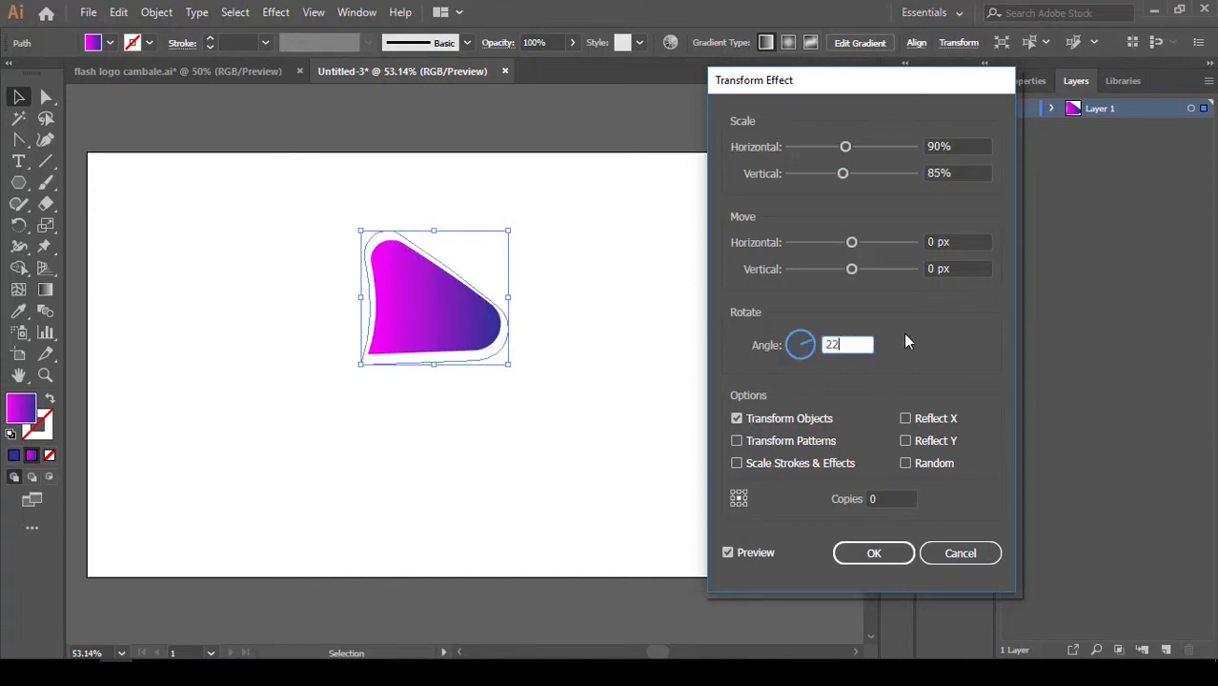
type("22")
left_click(888, 496)
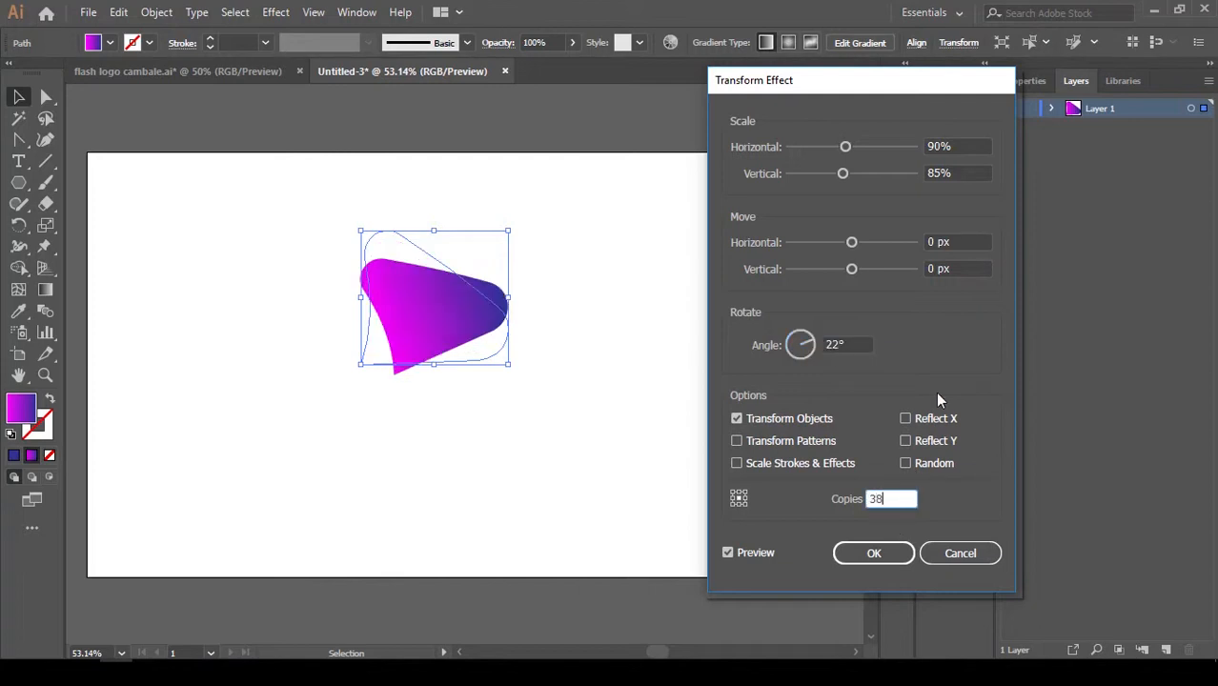
Offset the effect's copies by -81 px horizontally and 35 px vertically, and raise the number of copies to 40.
left_click_drag(851, 242, 802, 251)
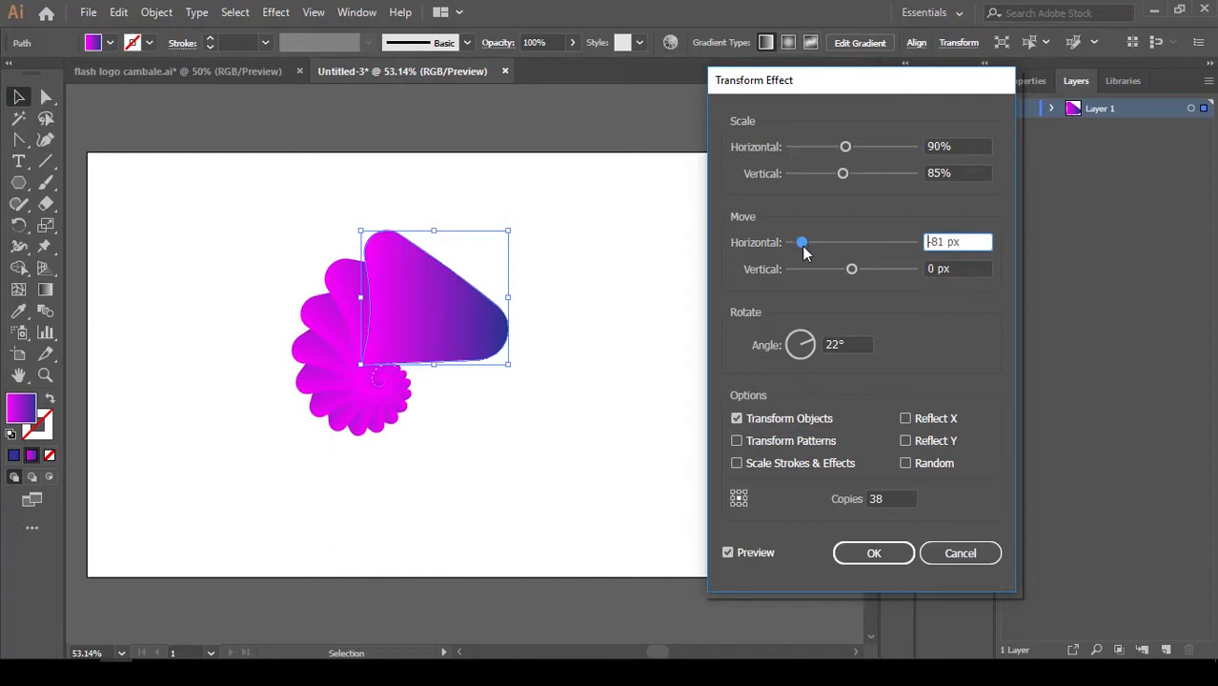
left_click_drag(852, 273, 873, 280)
double_click(886, 496)
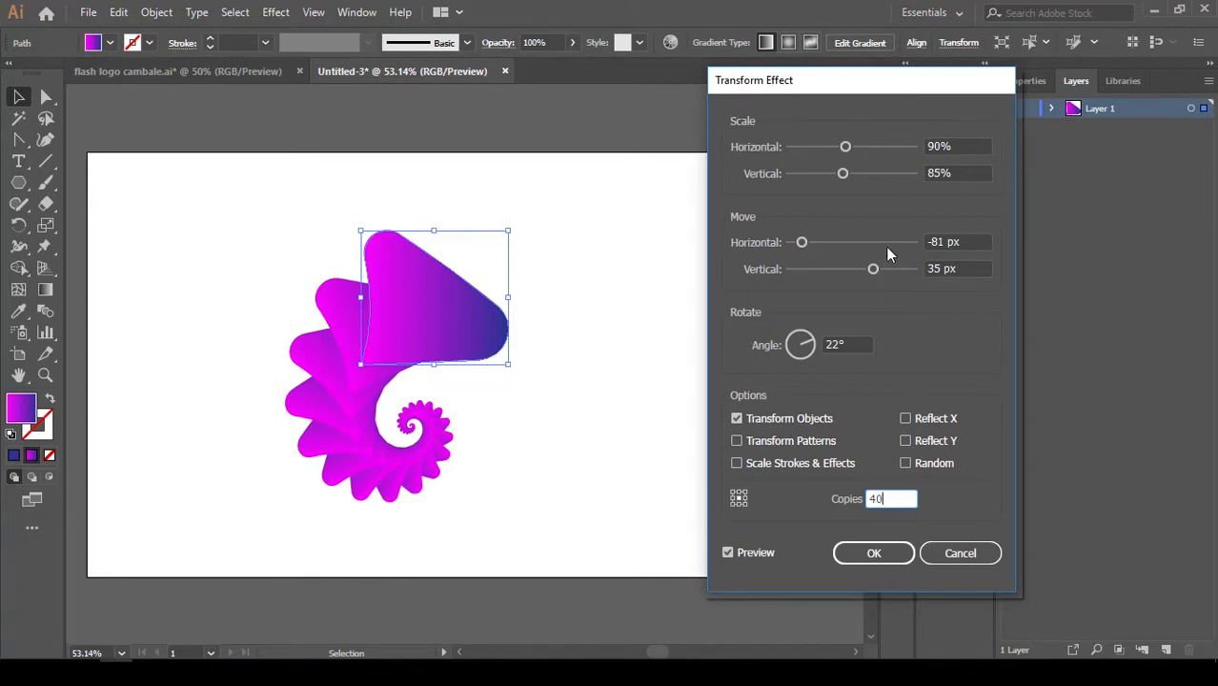
Fine-tune the copies' offset to -86 px horizontally and 25 px vertically, and apply the Transform effect.
left_click_drag(874, 271, 871, 274)
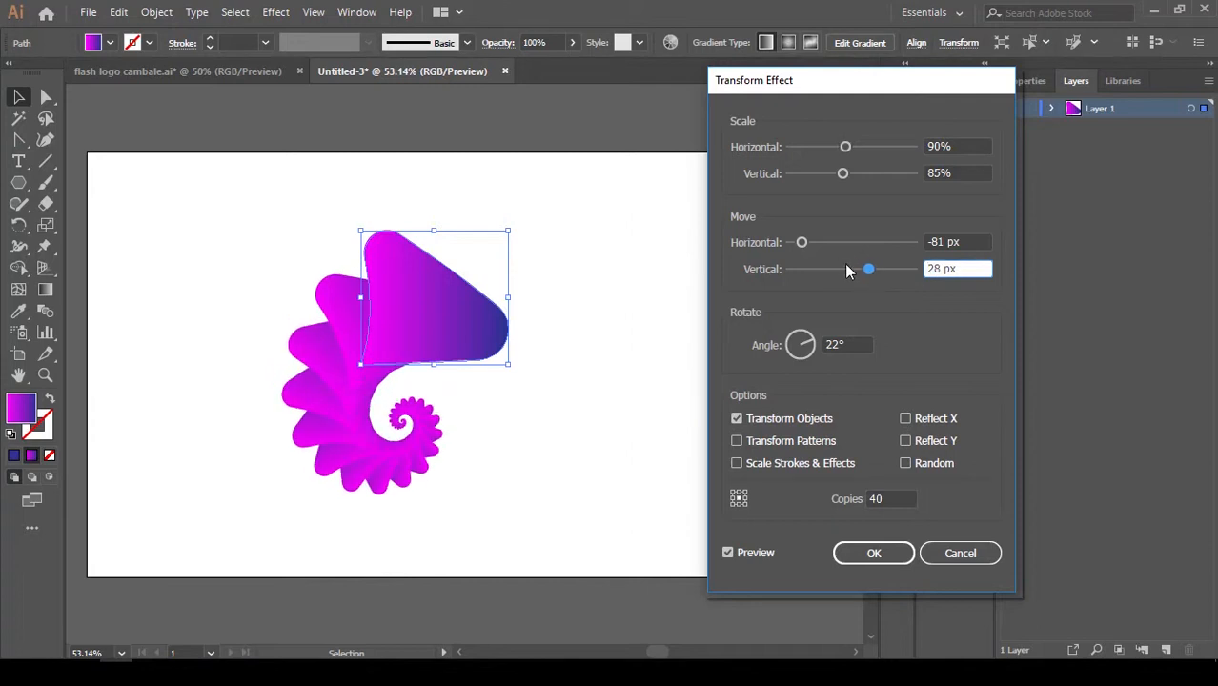
left_click(800, 244)
left_click_drag(800, 246, 799, 245)
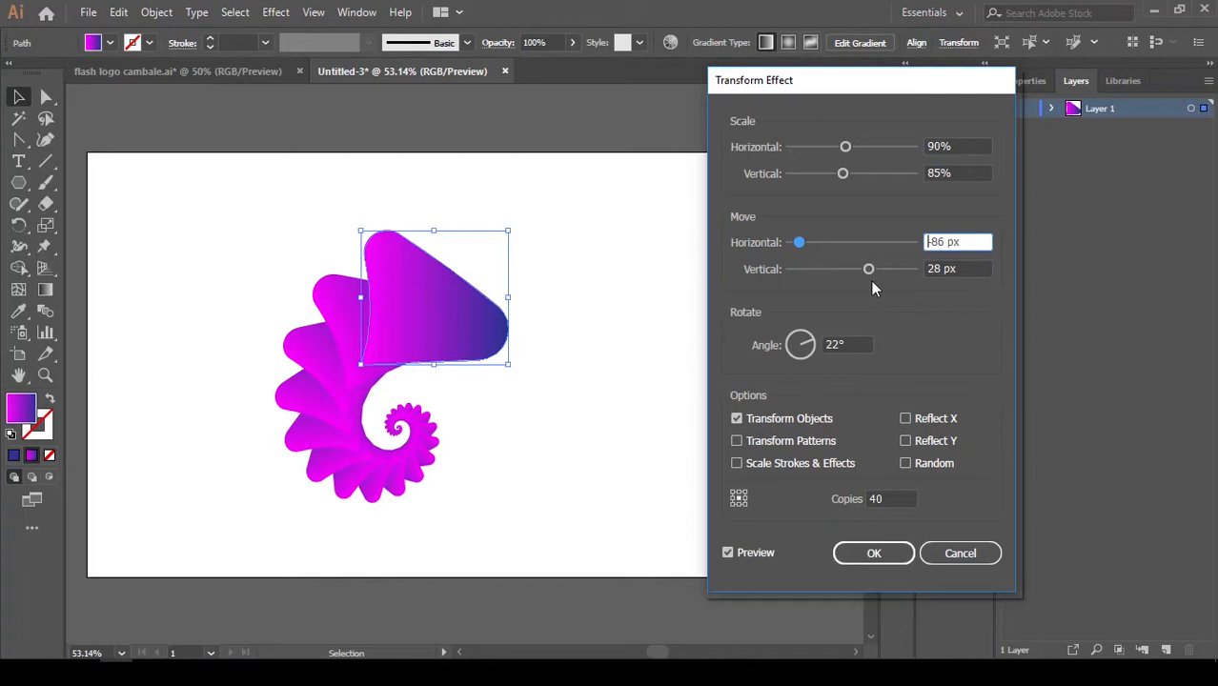
left_click_drag(868, 268, 868, 269)
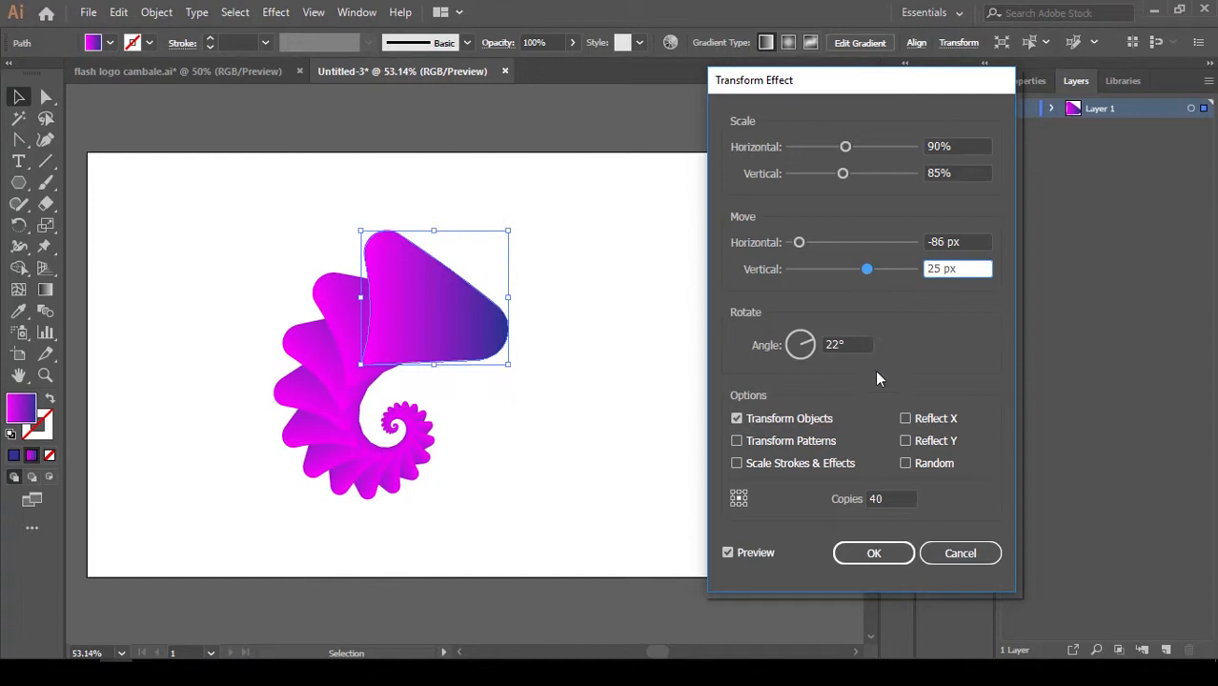
left_click(881, 555)
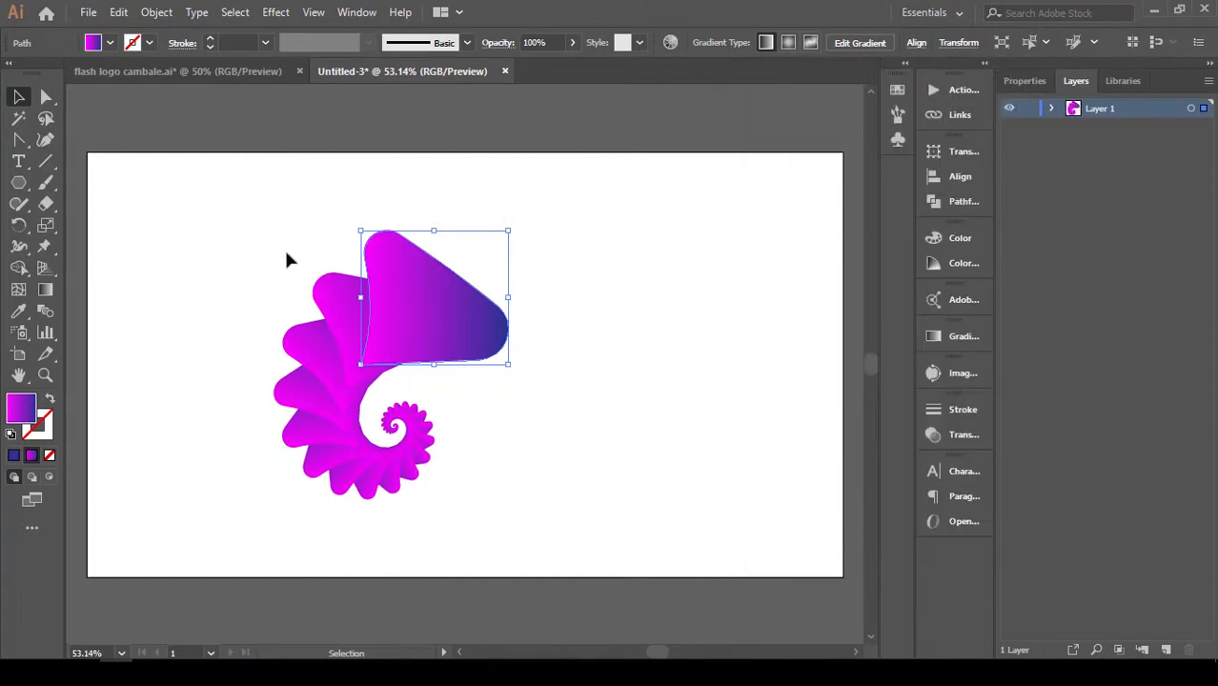
Expand the appearance of the spiral artwork into separate shapes and deselect it.
left_click_drag(249, 229, 554, 421)
left_click(154, 11)
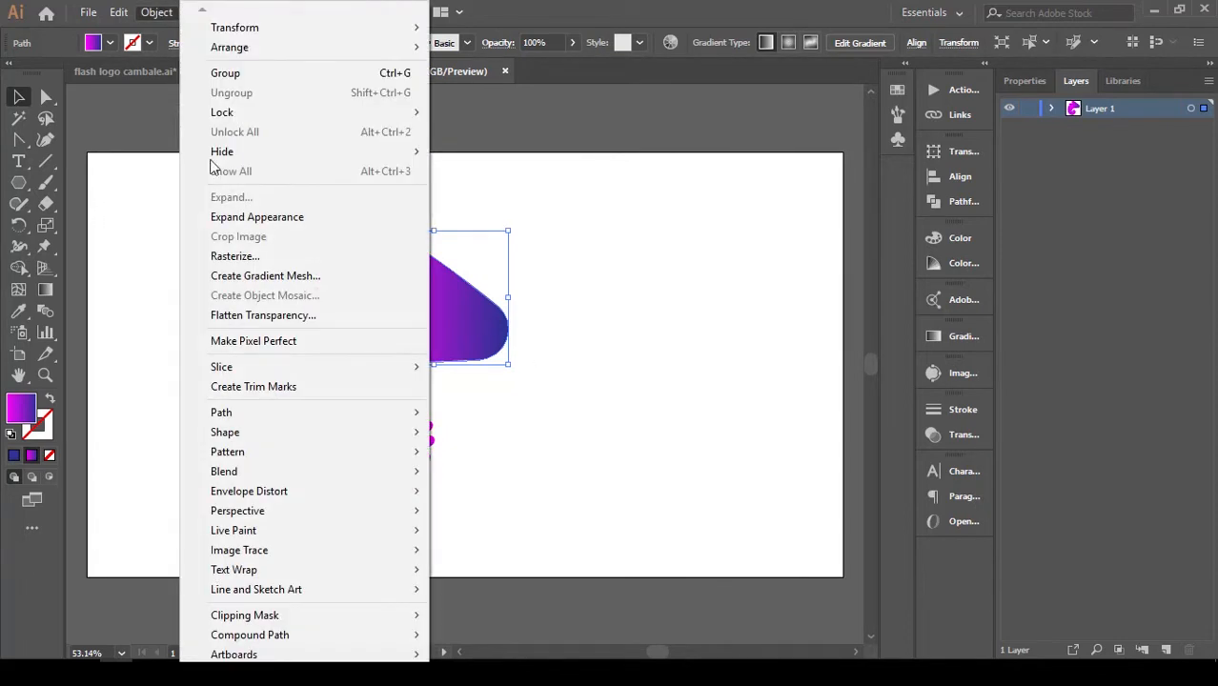
left_click(277, 218)
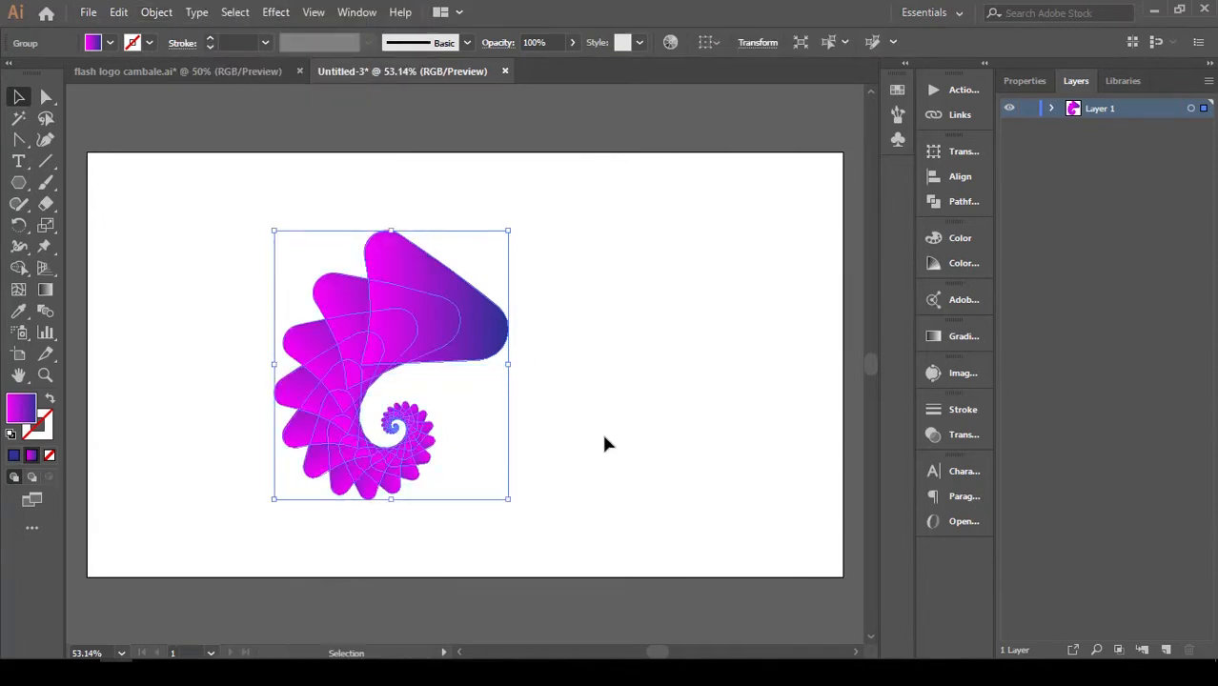
left_click(254, 256)
Select the whole expanded spiral and enlarge it proportionally about its centre.
left_click_drag(214, 236, 588, 517)
key("space")
left_click_drag(527, 512, 538, 530)
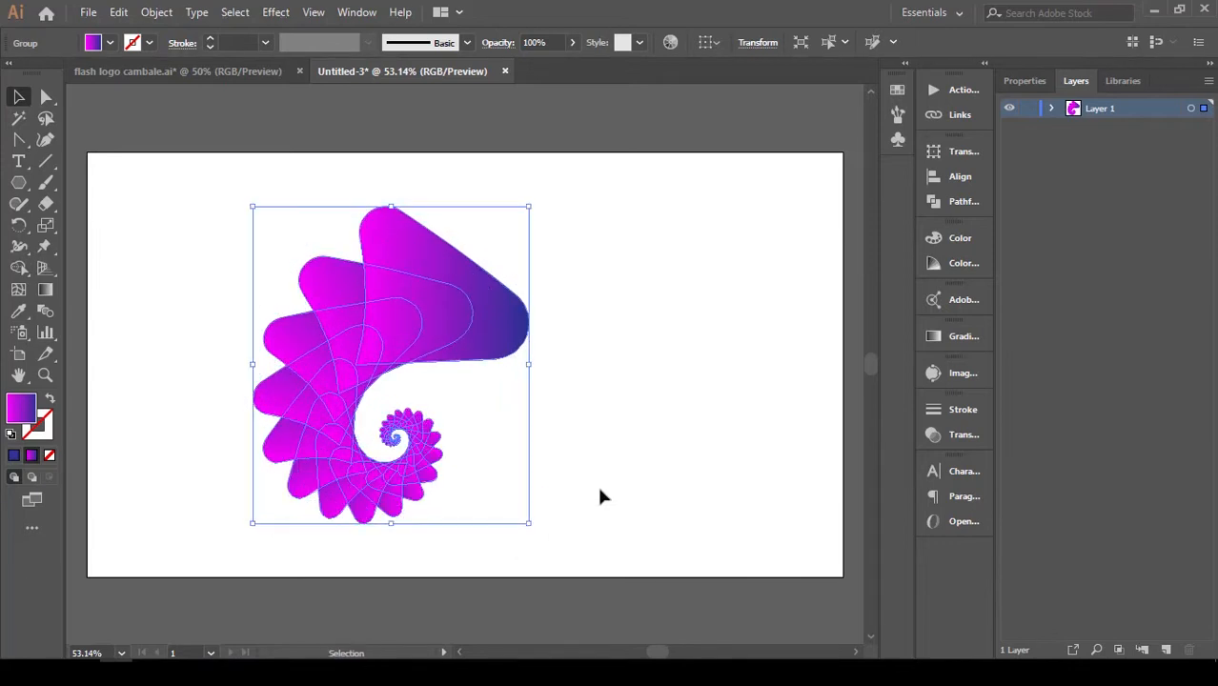
Move the enlarged spiral slightly right and up toward the middle of the artboard and deselect it.
left_click_drag(198, 210, 503, 440)
left_click_drag(453, 334, 496, 320)
left_click(618, 356)
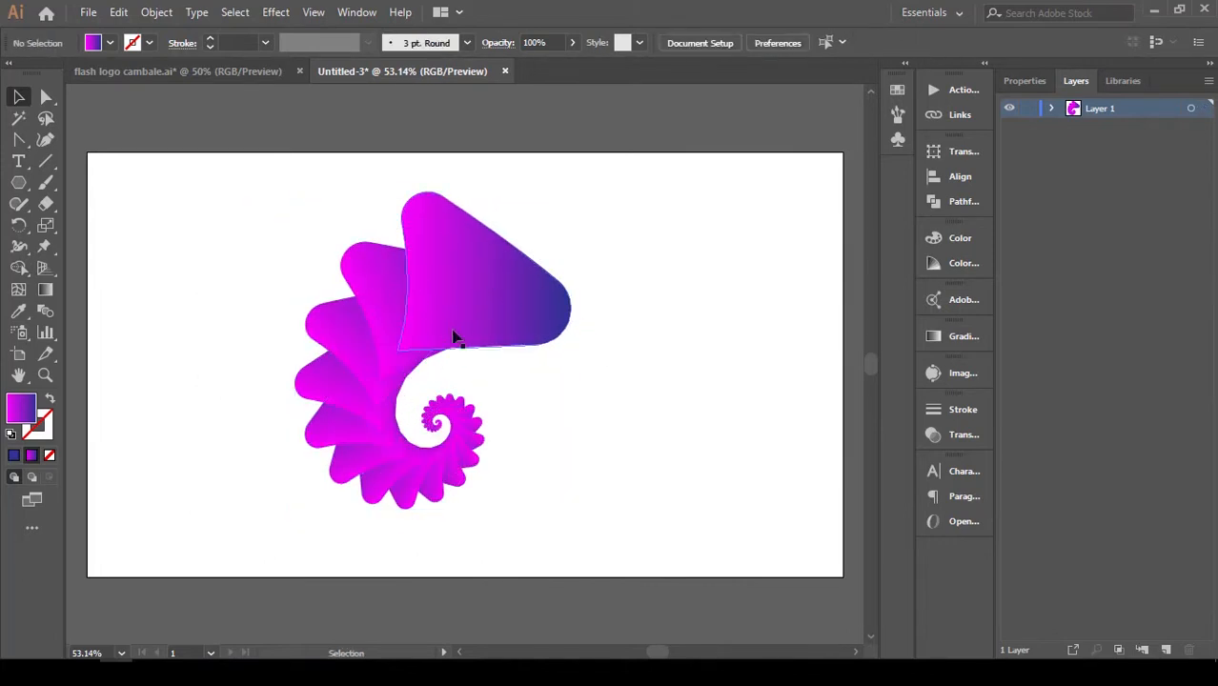
Draw a small circle with the Ellipse tool as the eye on the large head shape, near its blue end.
left_click(19, 182)
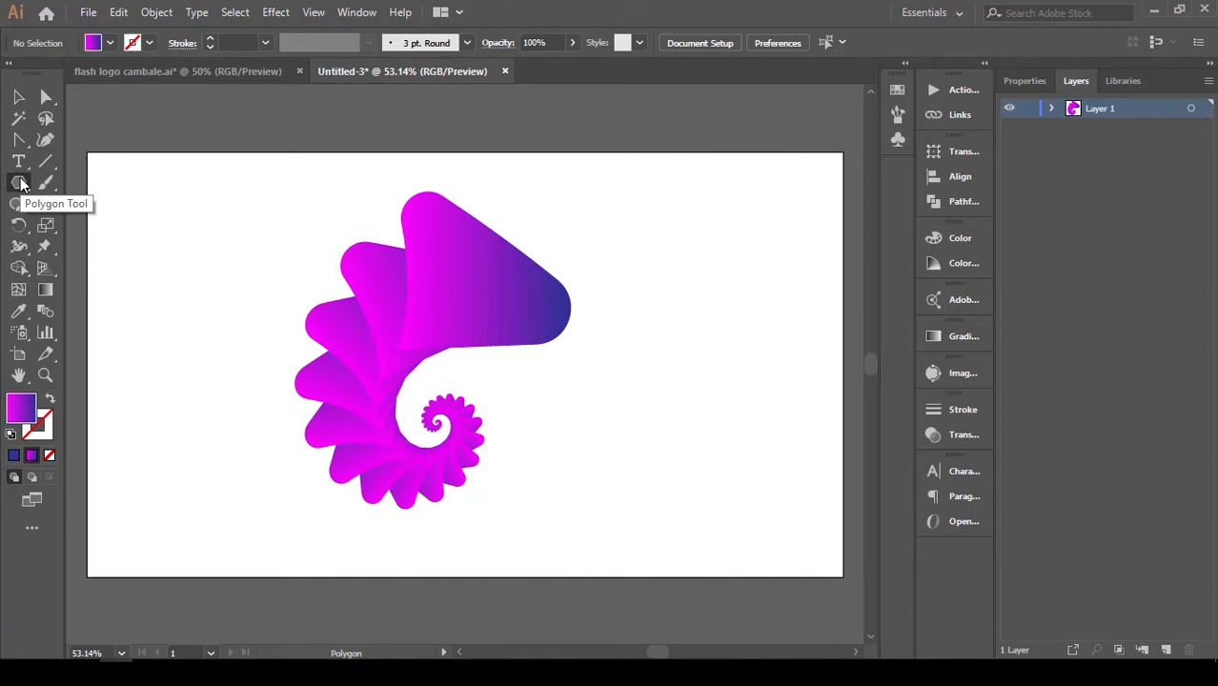
left_click_drag(18, 182, 83, 226)
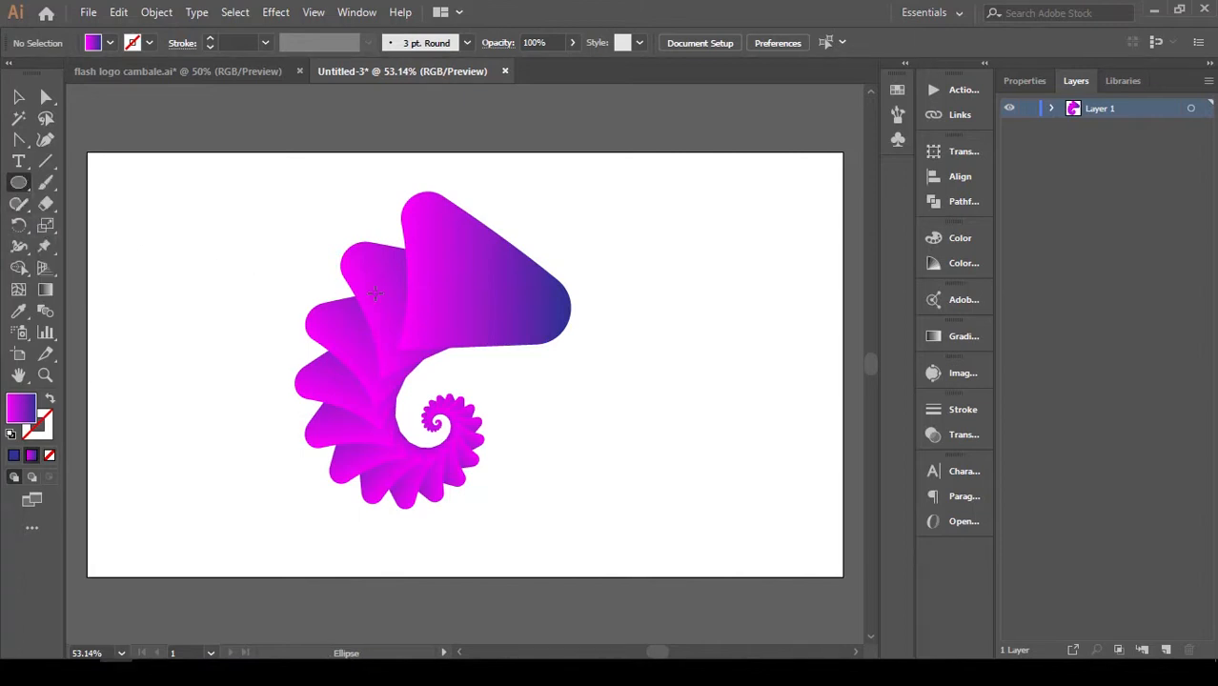
left_click_drag(458, 300, 519, 307)
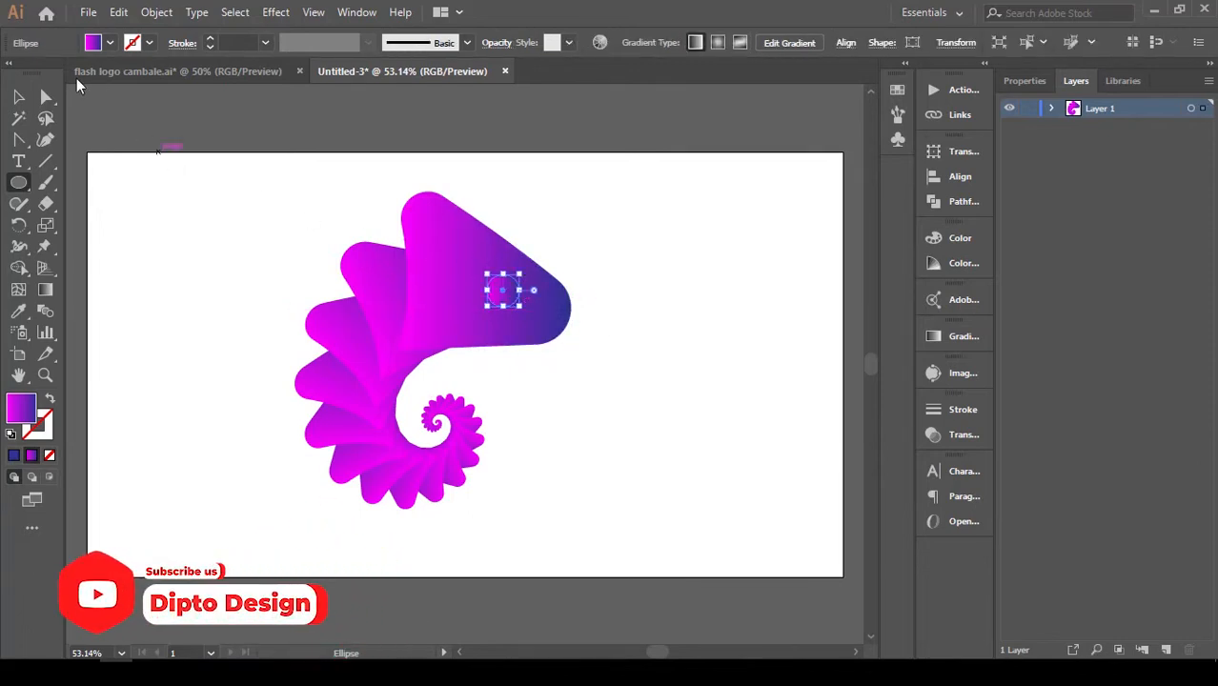
left_click(20, 97)
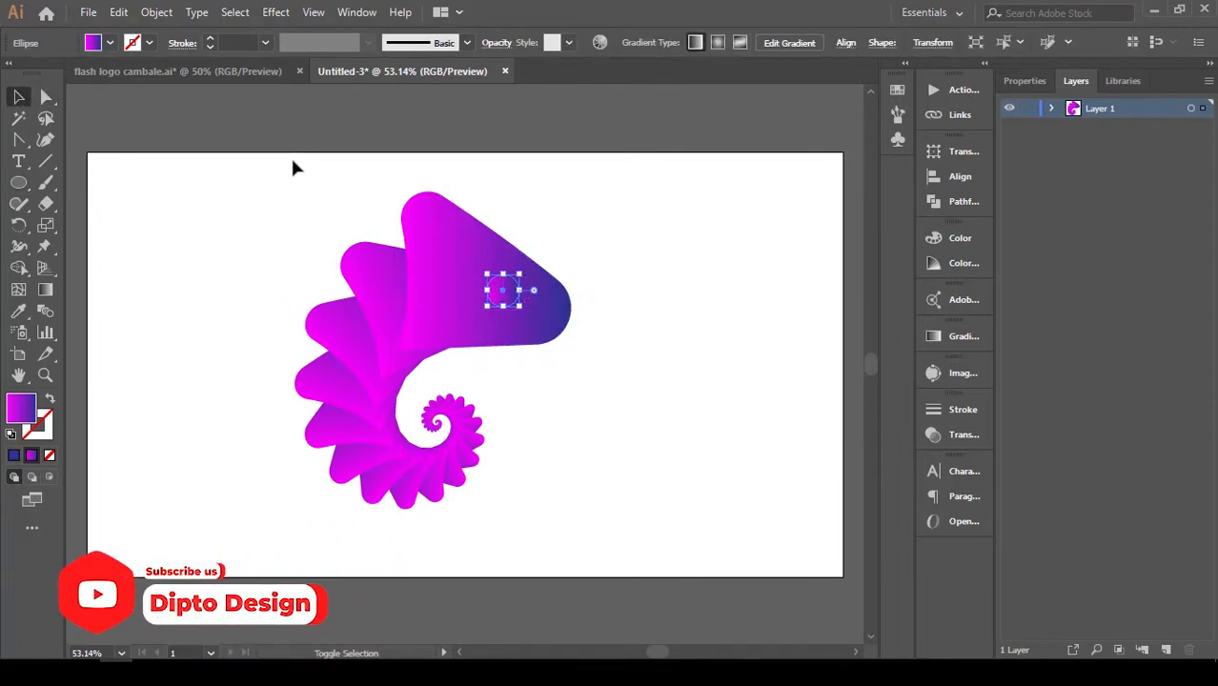
Duplicate the eye circle in place and shrink the front copy slightly about its centre.
key("a")
key("ctrl")
left_click(510, 293, "ctrl")
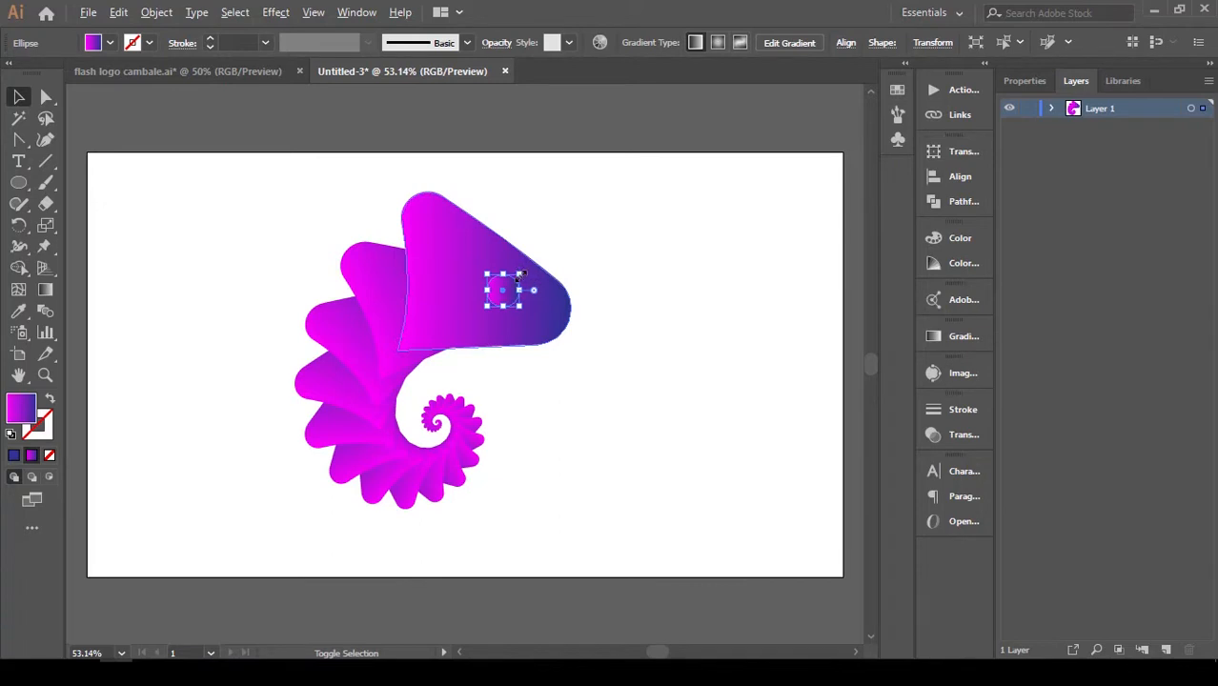
left_click_drag(521, 276, 526, 281)
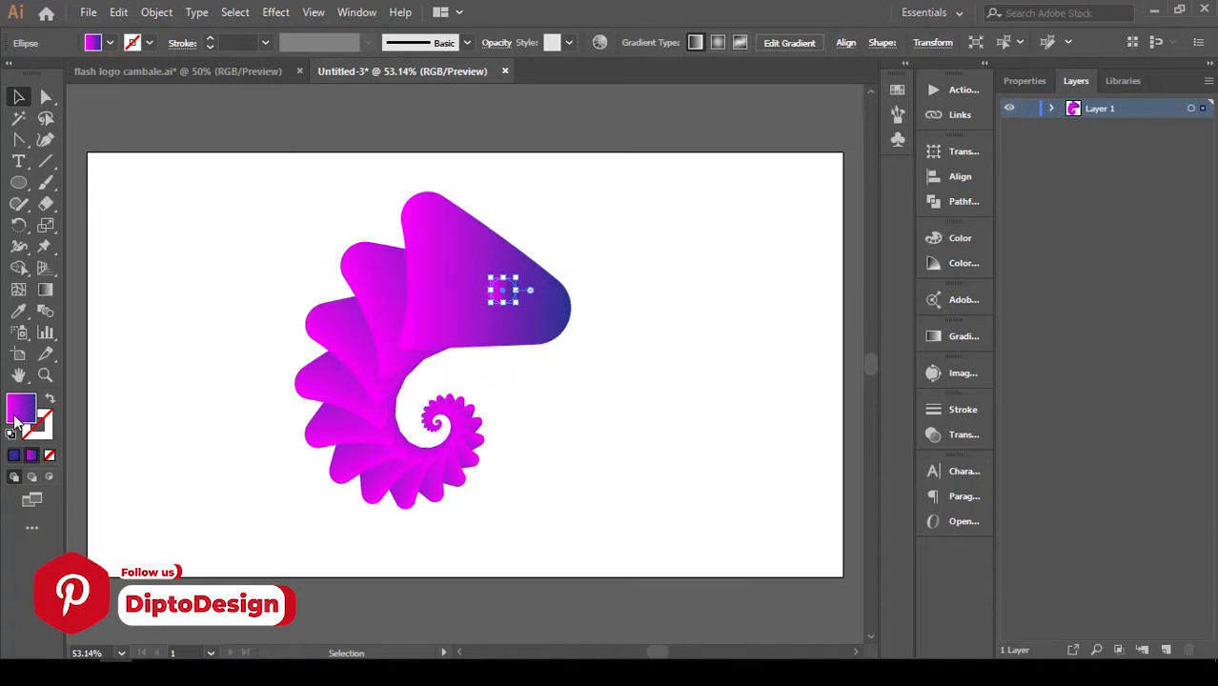
Replace the smaller eye circle's gradient with a solid black fill.
left_click(15, 456)
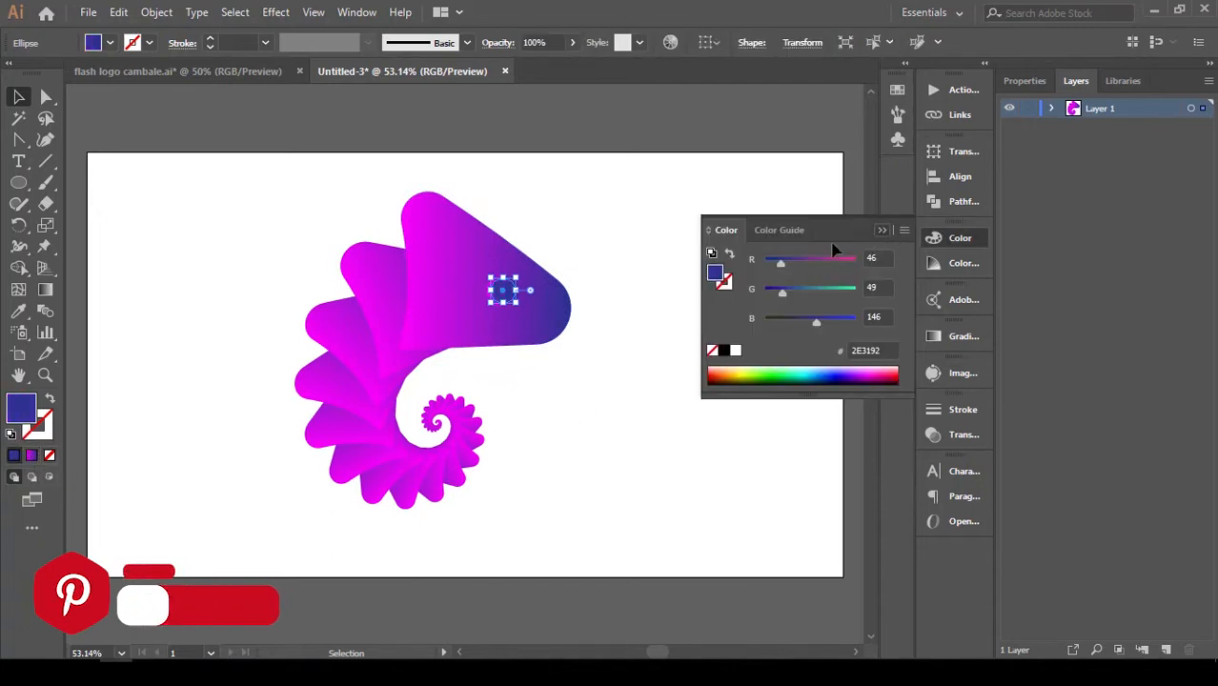
left_click(878, 231)
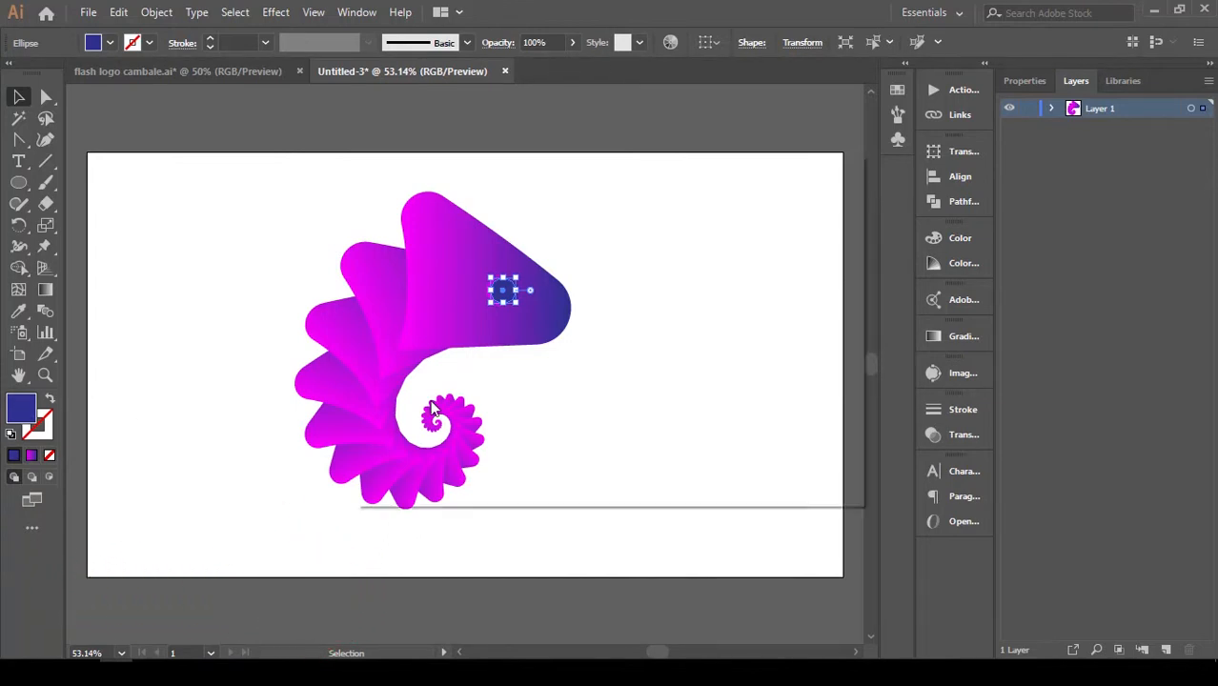
double_click(21, 409)
left_click(799, 226)
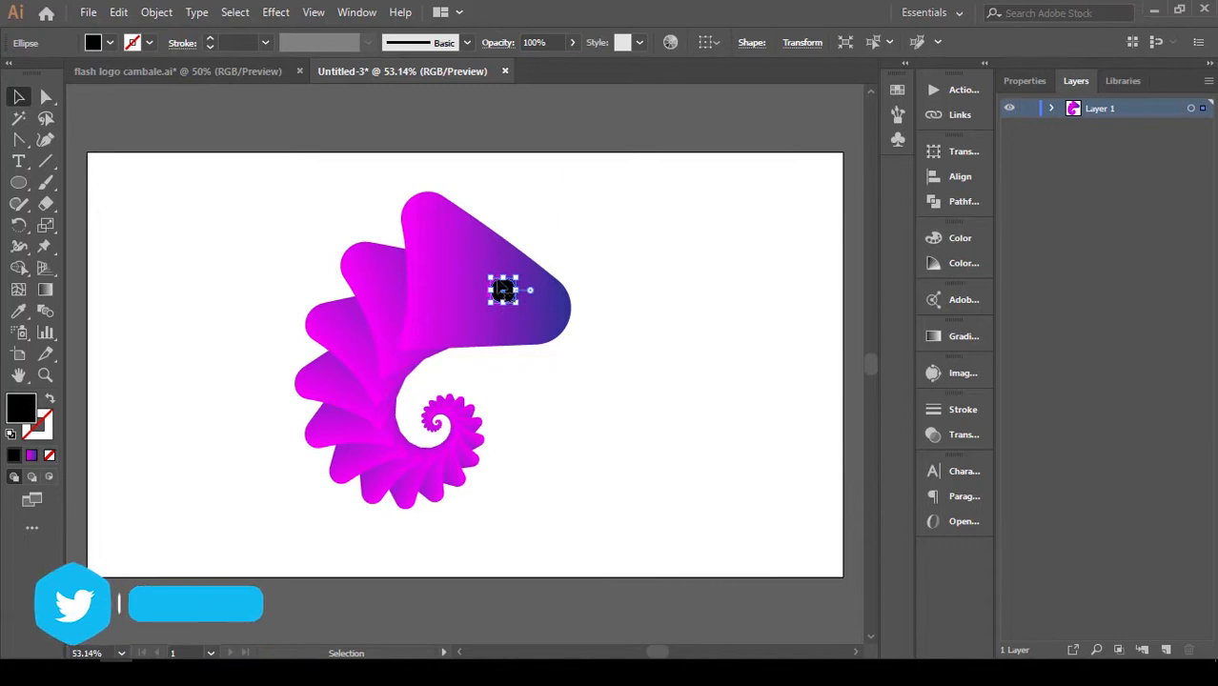
Duplicate the black eye circle in place, shrink the copy about its centre and fill it with white FFFFFF.
key("a")
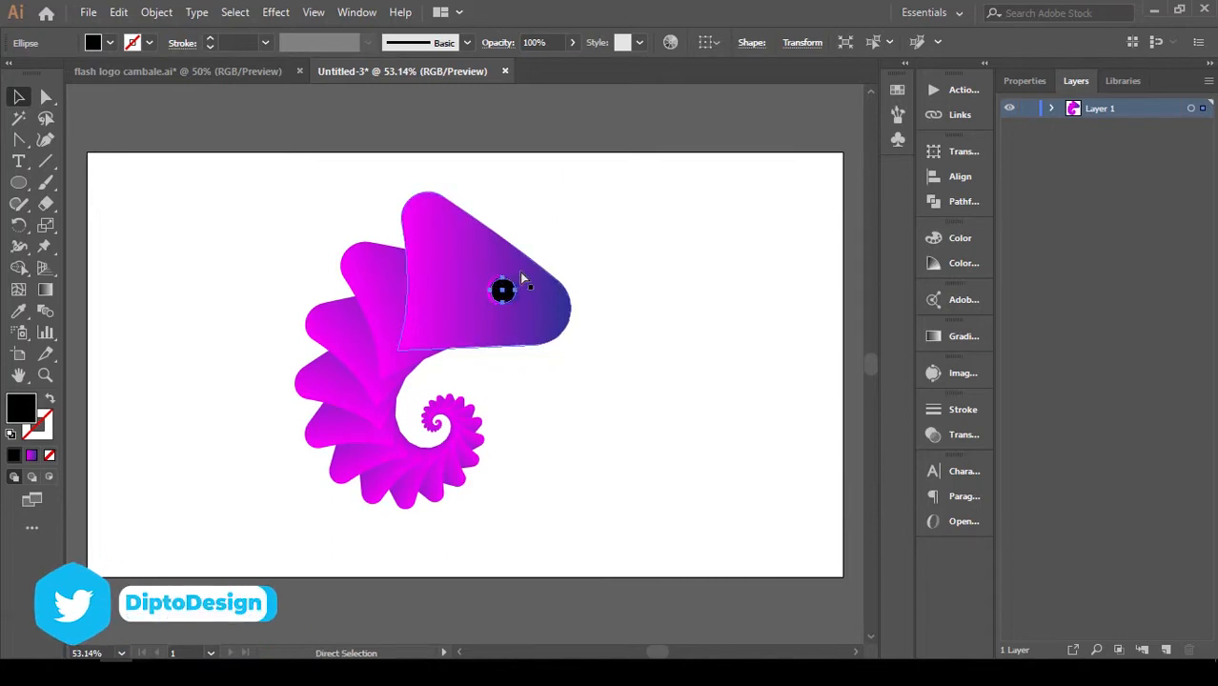
key("v")
left_click_drag(515, 303, 511, 299)
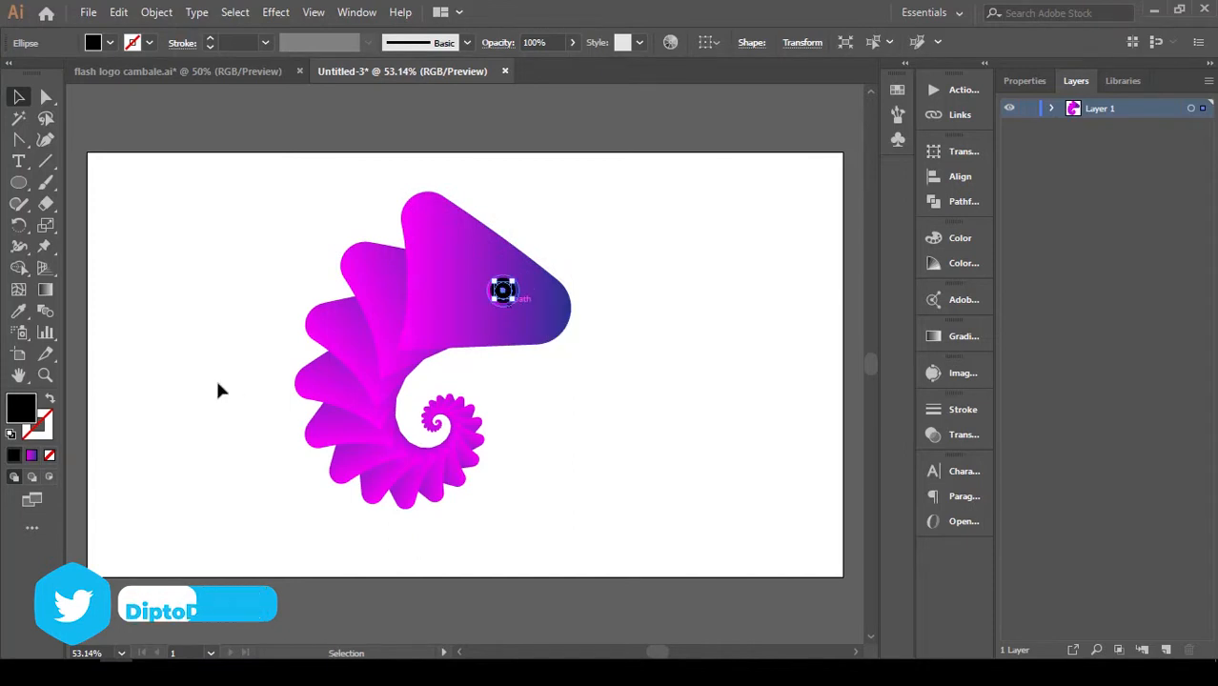
double_click(21, 408)
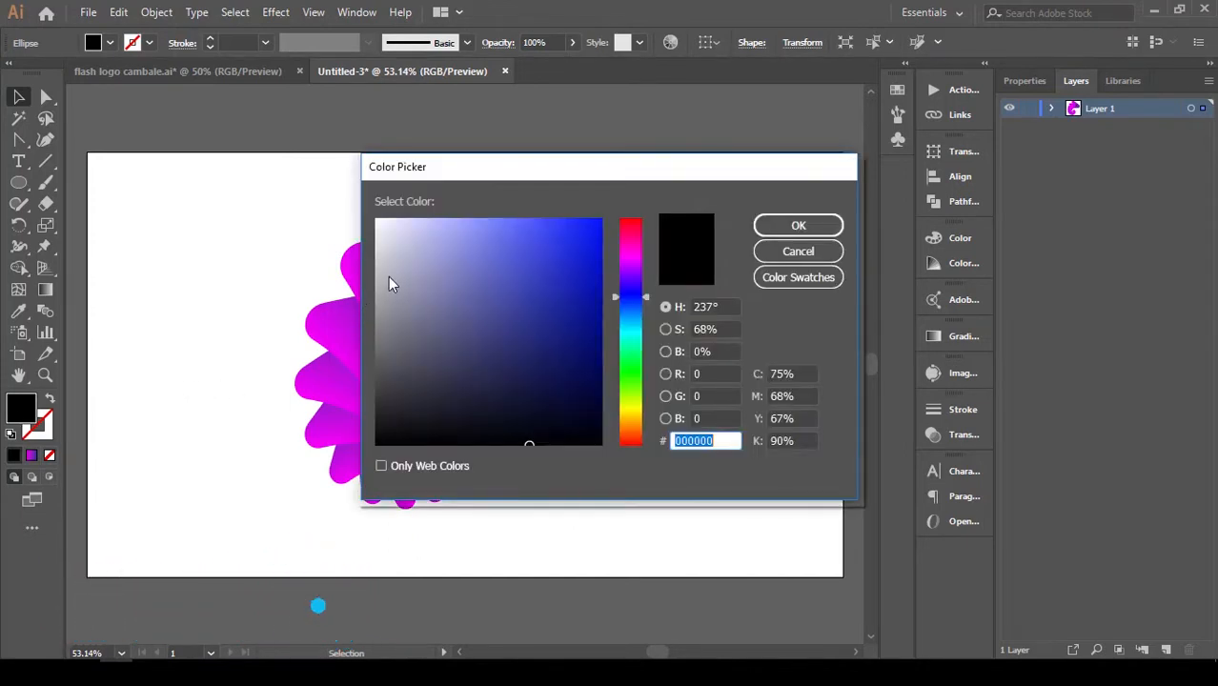
type("FFFFFF")
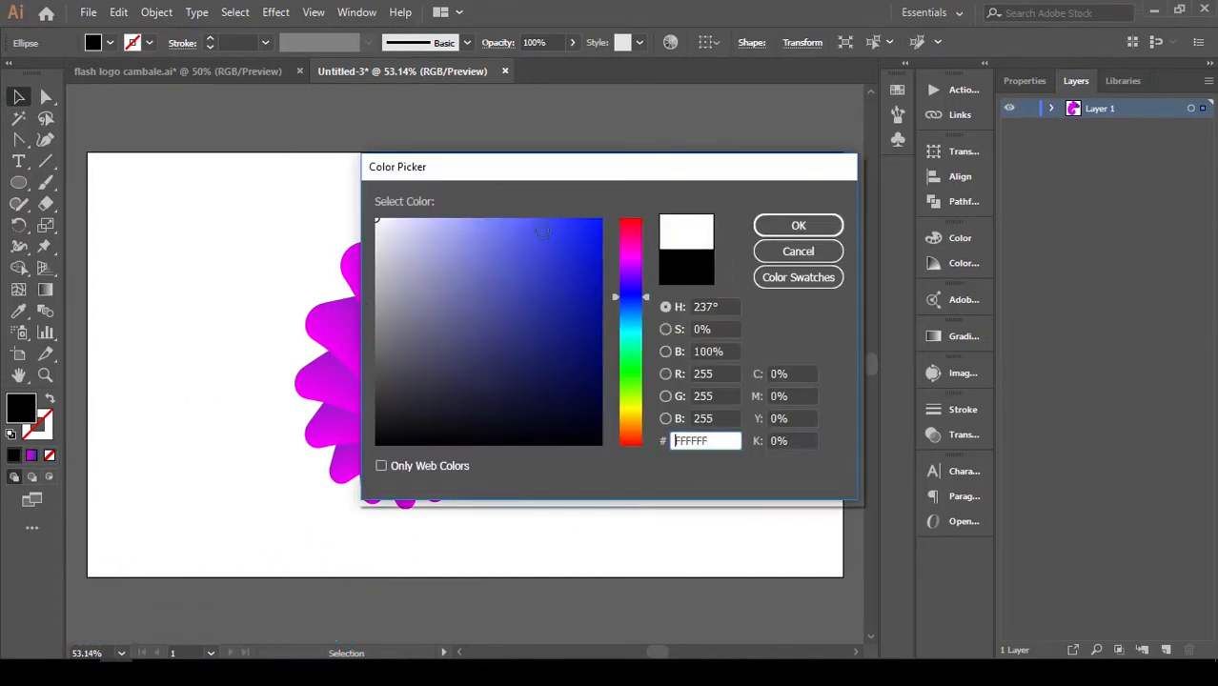
left_click(776, 237)
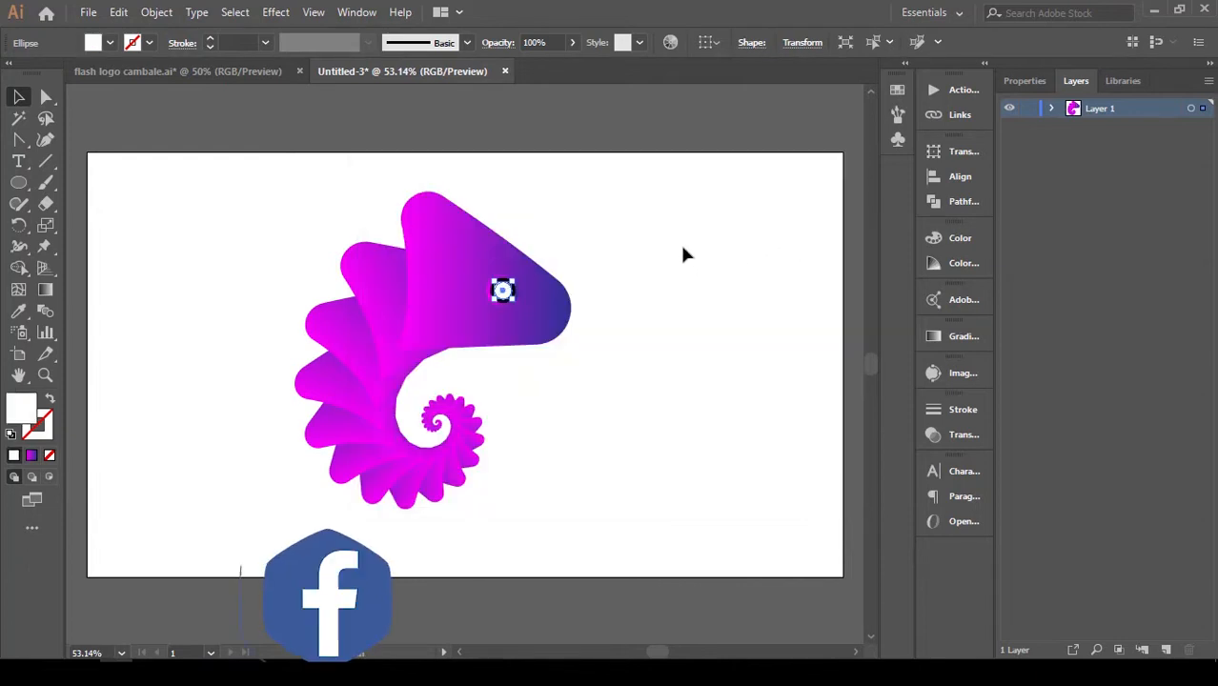
Nudge the white circle up and right to form an off-centre eye highlight, and deselect it.
key("shift+Up")
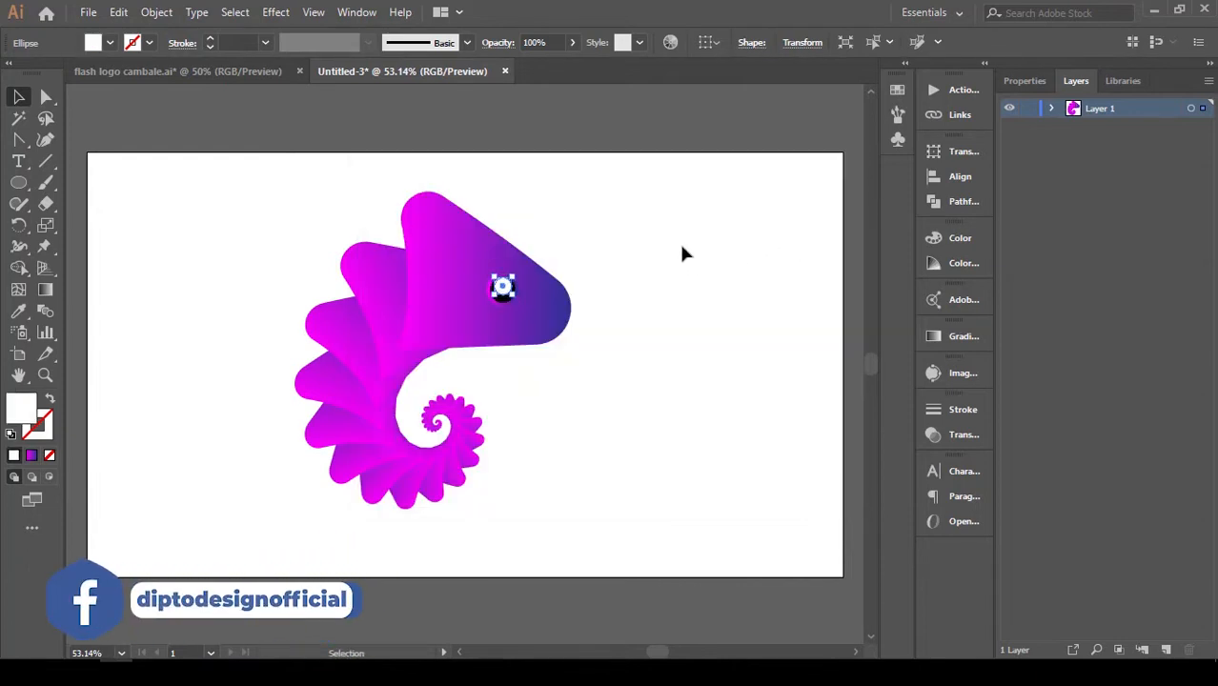
key("Right")
key("Right")
key("Right")
key("Right")
key("Right")
key("Right")
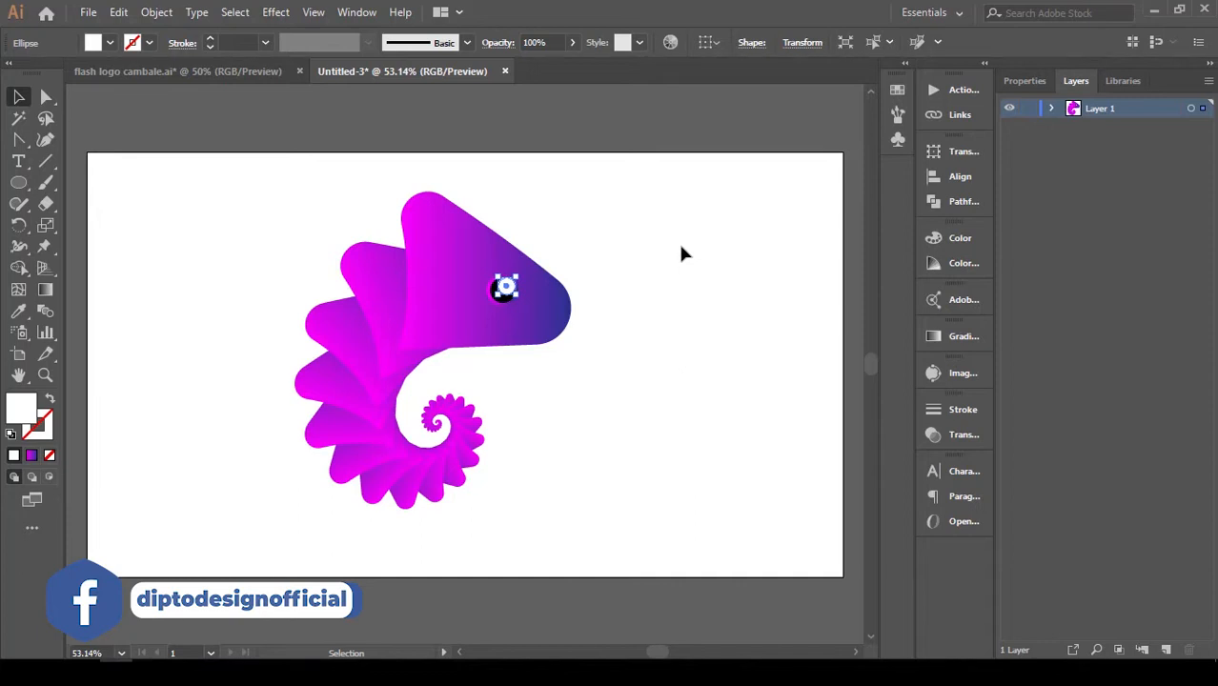
key("Right")
key("Up")
key("Up")
key("Up")
key("Up")
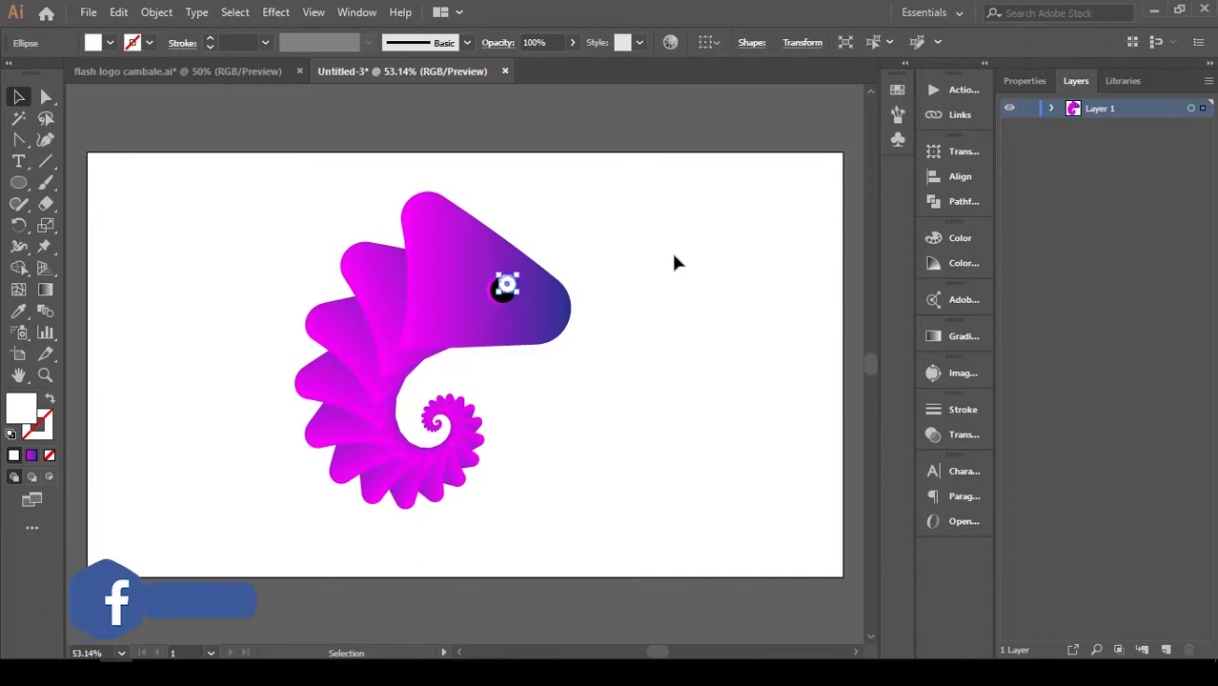
left_click(674, 254)
left_click(674, 262)
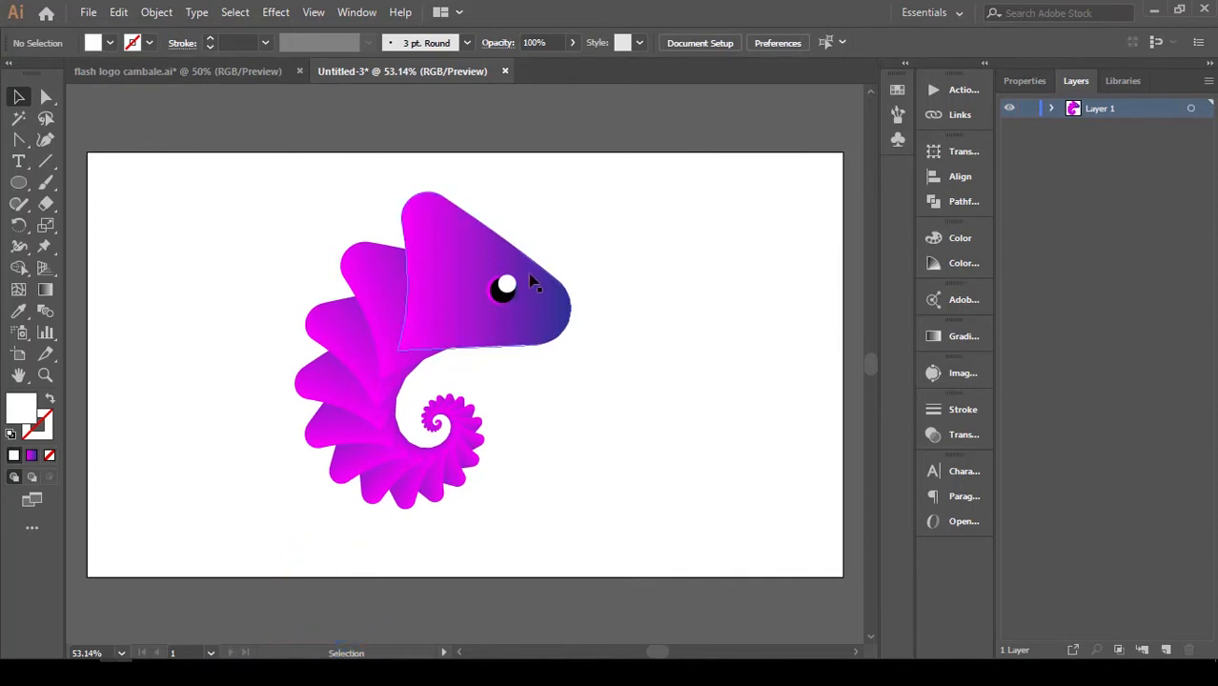
Select all the artwork and scale it down proportionally about its centre.
key("ctrl")
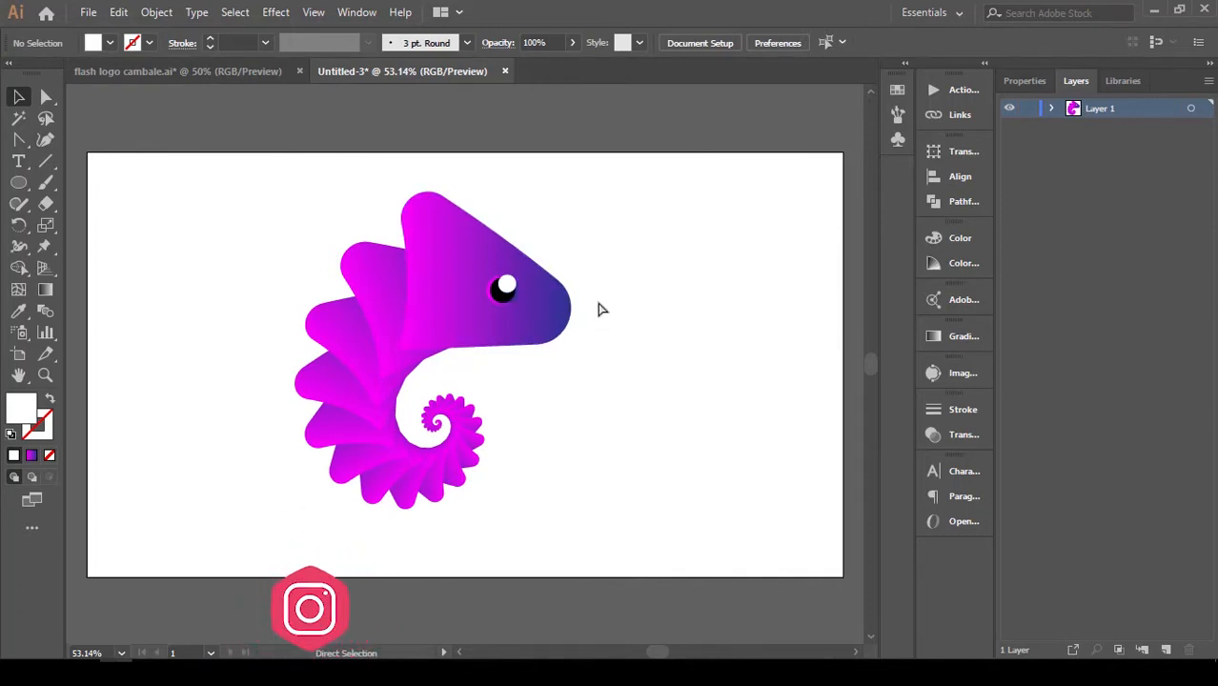
key("ctrl+a")
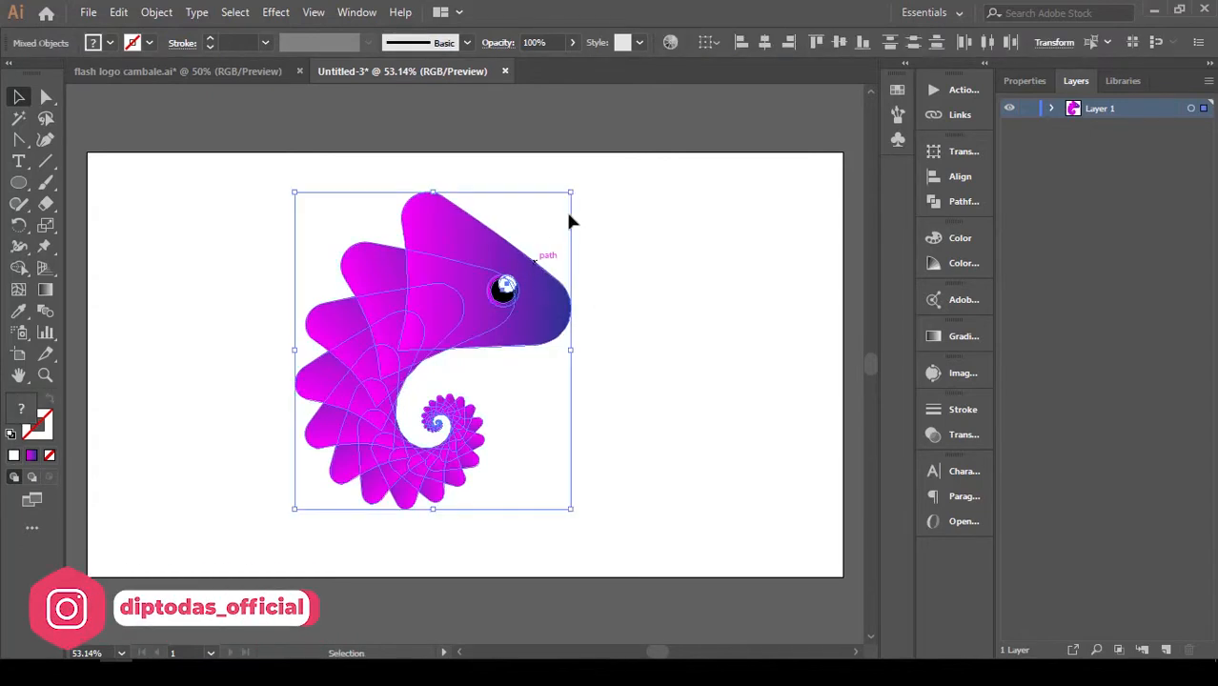
left_click_drag(571, 193, 556, 211)
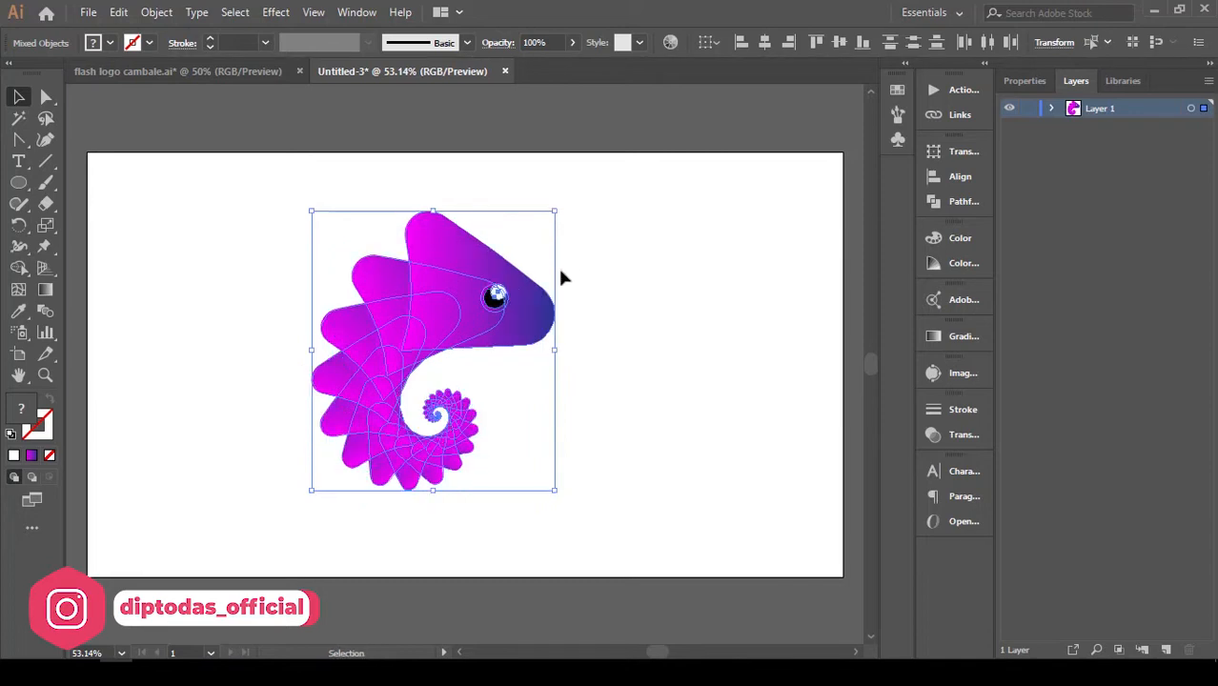
left_click(230, 401)
left_click_drag(592, 494, 619, 516)
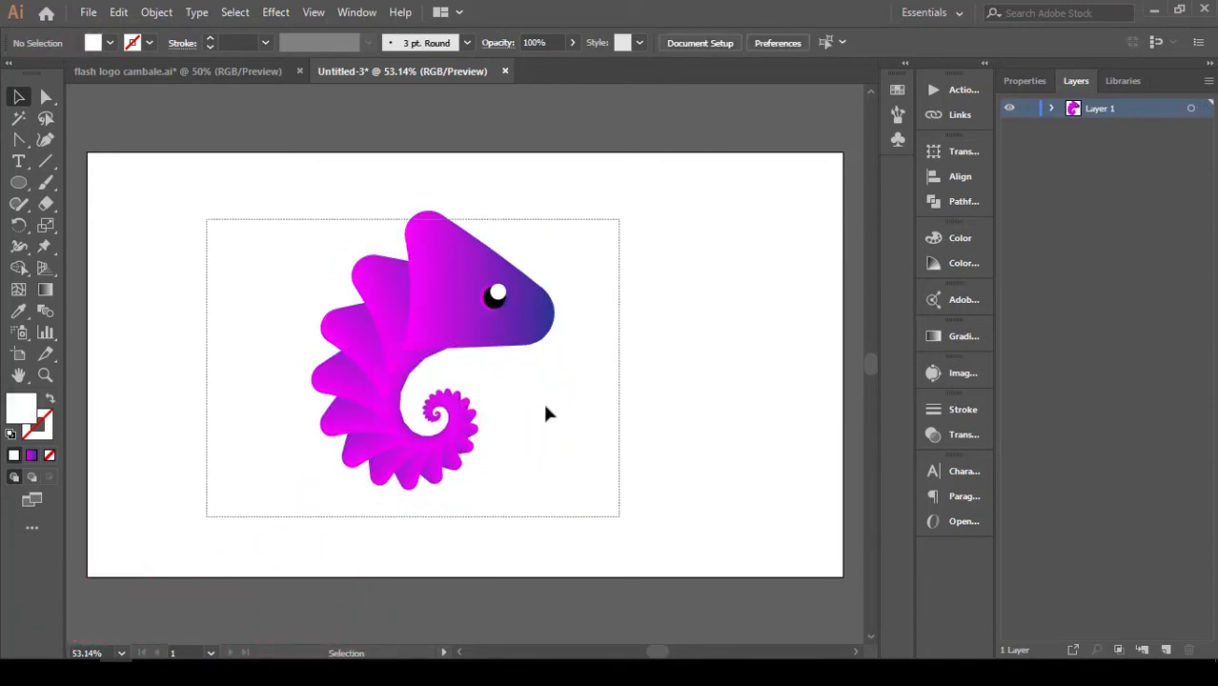
Group the selected spiral body and eye shapes, and deselect the group.
right_click(479, 294)
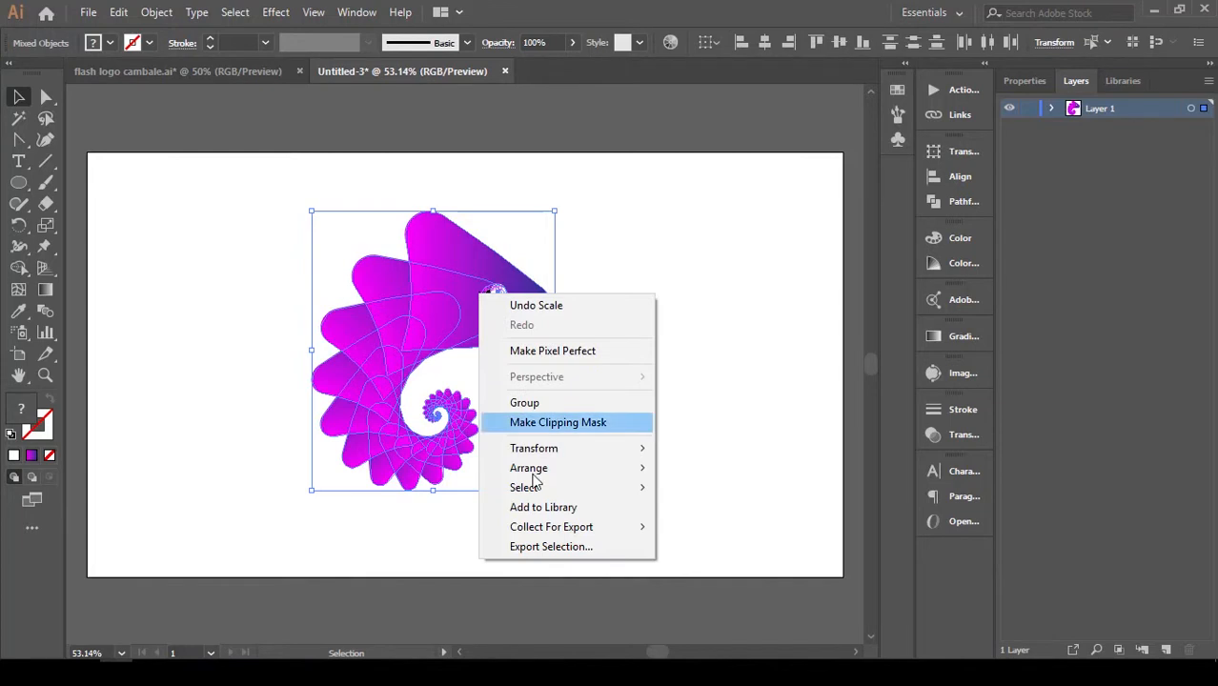
left_click(564, 403)
left_click(609, 410)
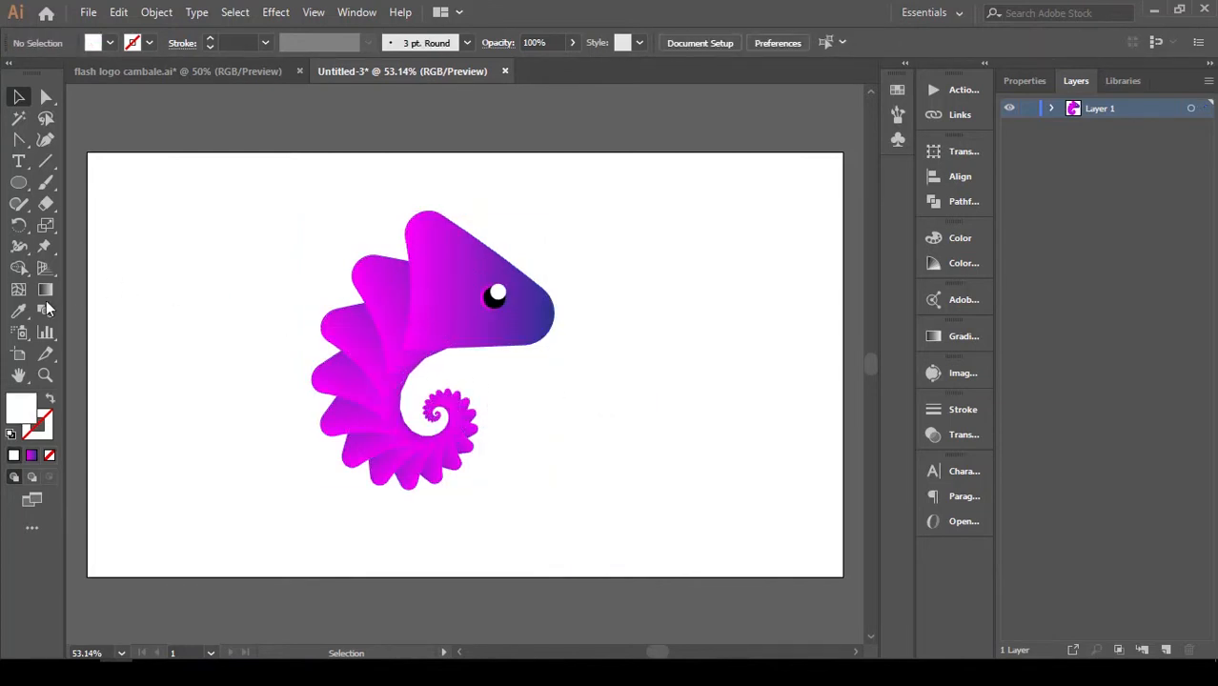
Draw a background rectangle over the whole artboard and stretch its upper edge to the artboard's edge.
left_click_drag(18, 183, 842, 575)
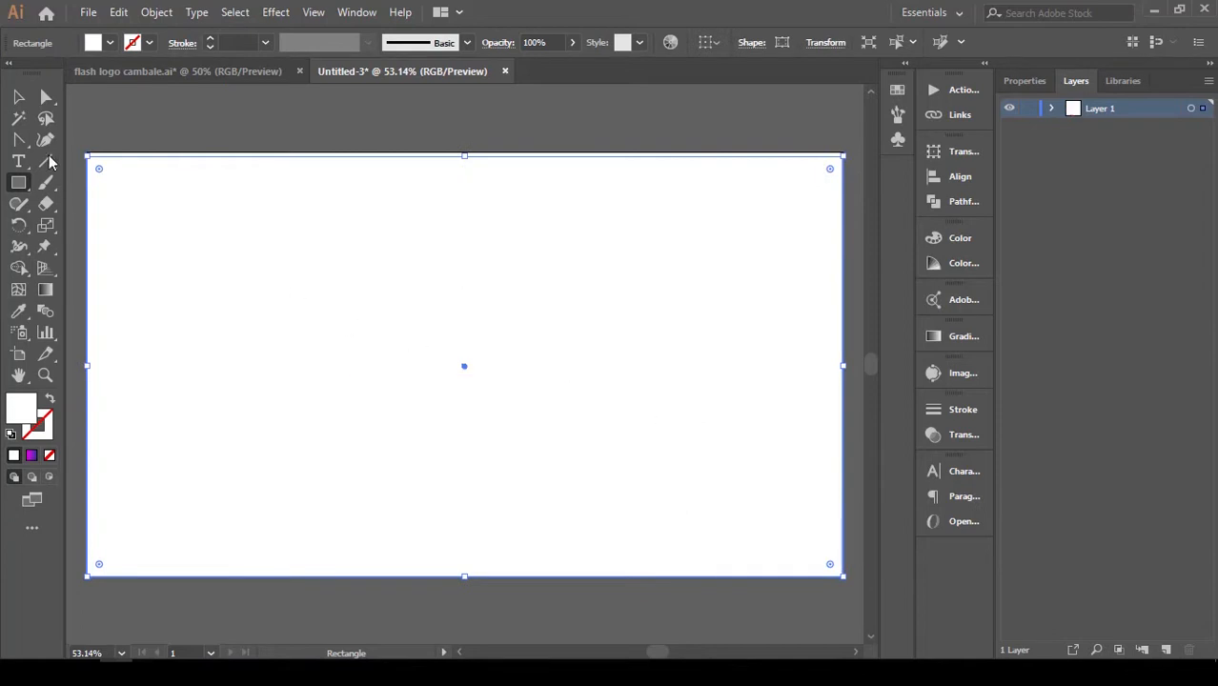
left_click(18, 97)
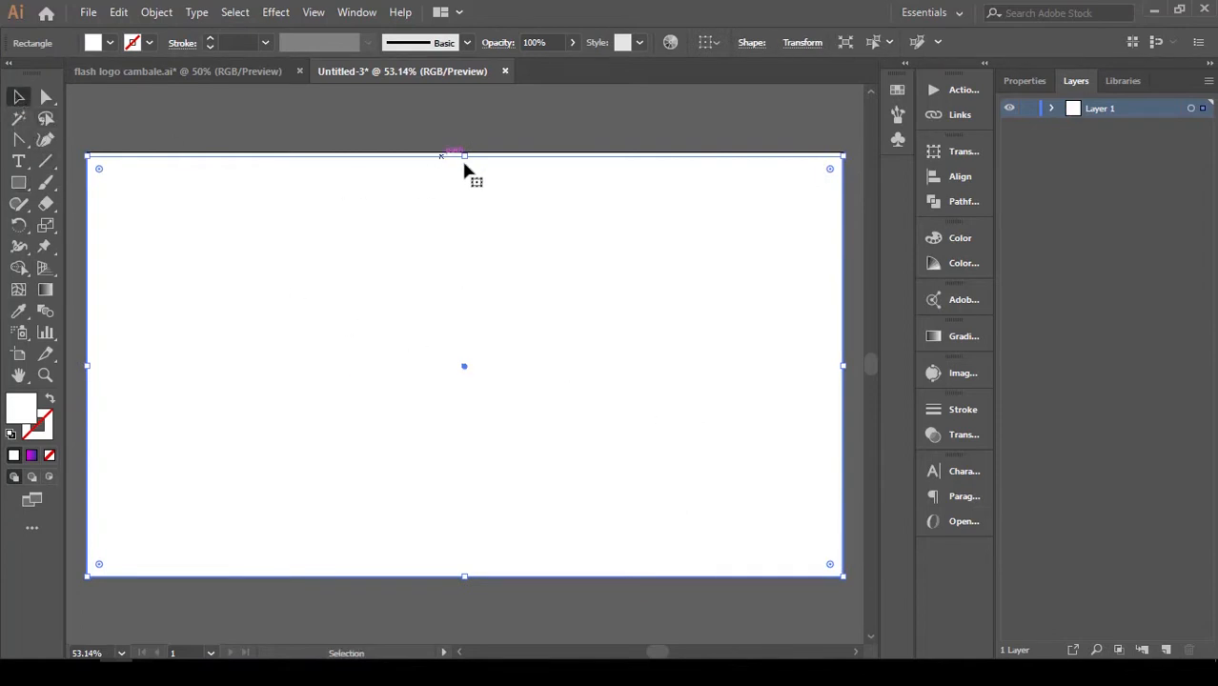
left_click_drag(464, 157, 464, 151)
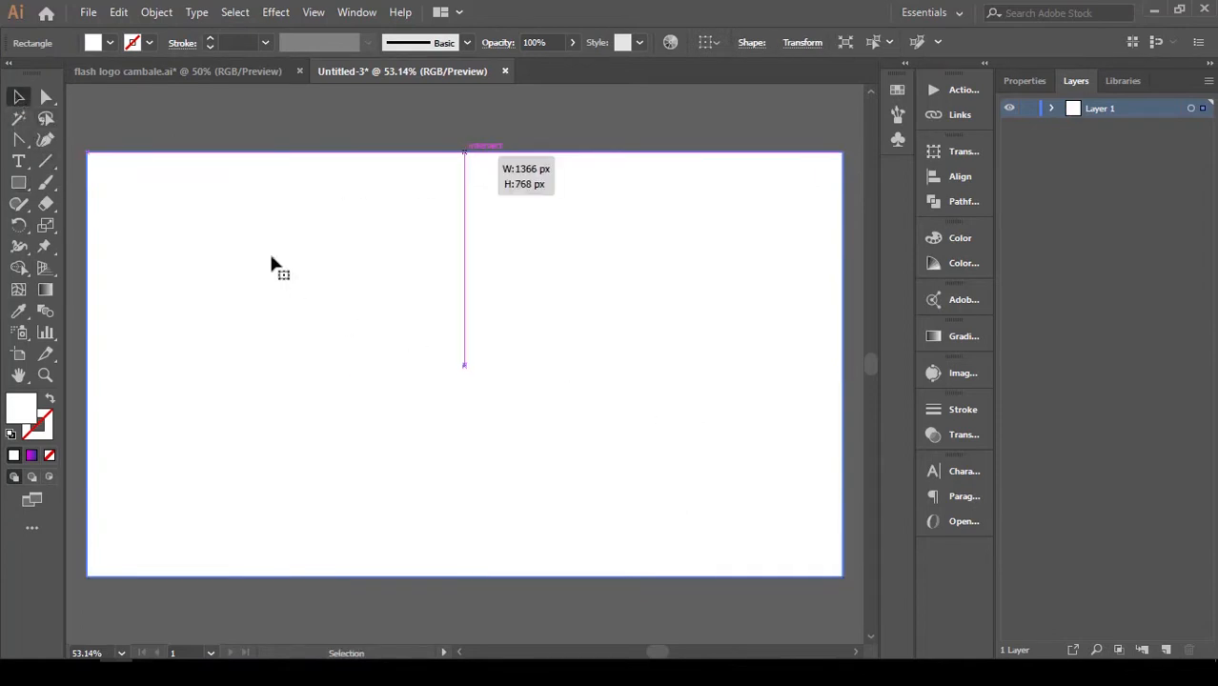
Fill the background rectangle with blue 3F49C4.
double_click(26, 412)
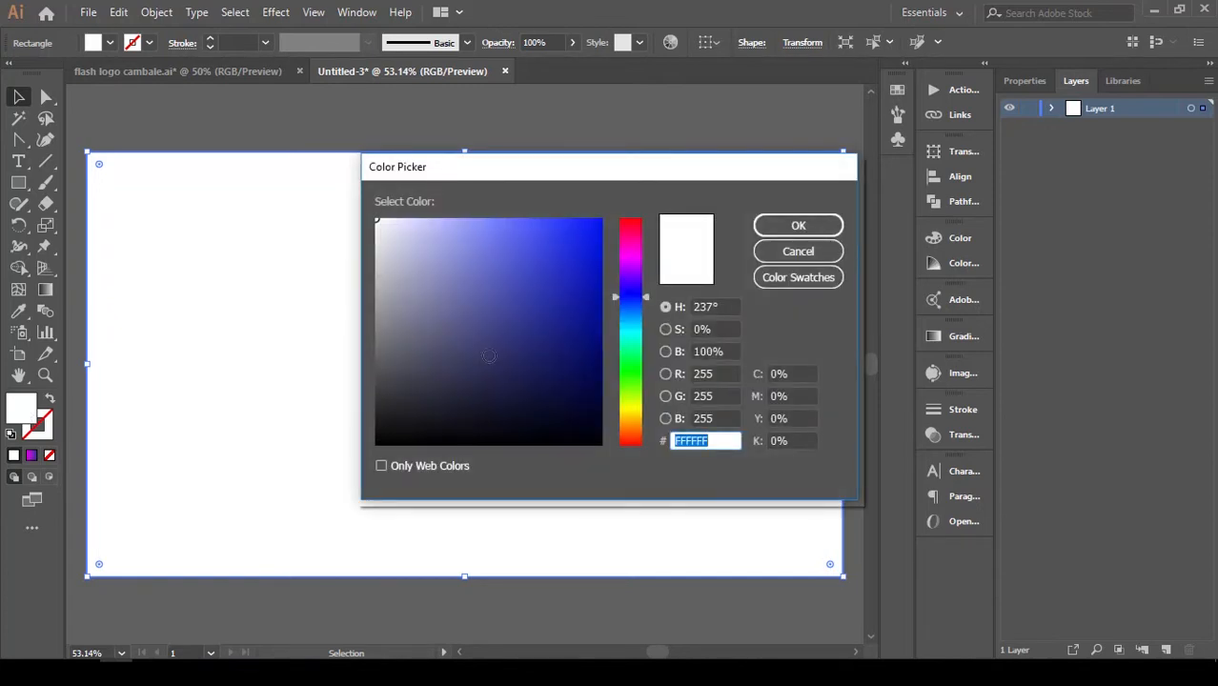
left_click_drag(489, 356, 530, 270)
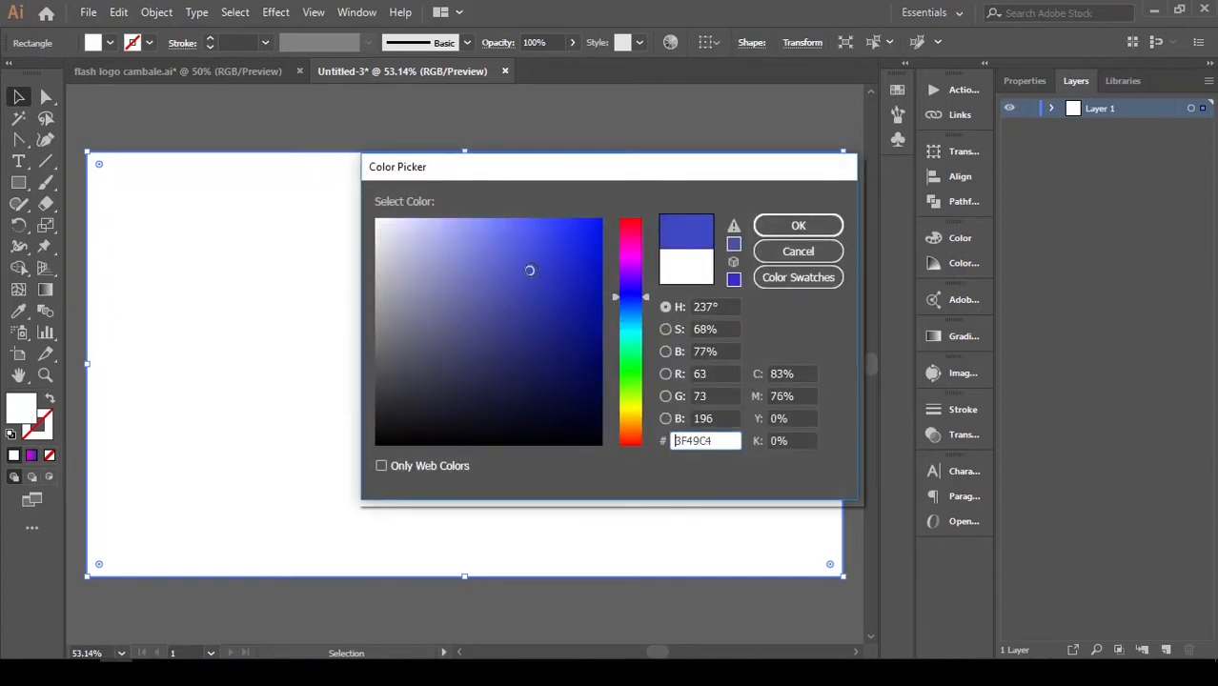
left_click(798, 226)
Send the background rectangle to the back, behind the seahorse artwork.
right_click(629, 282)
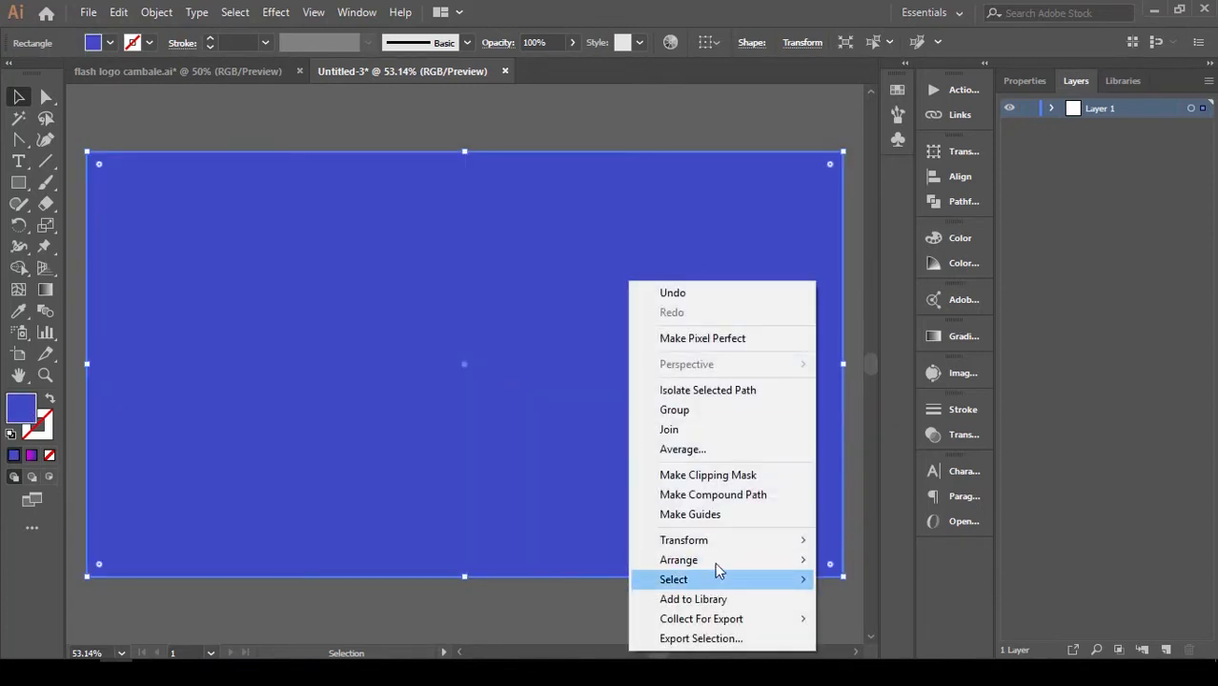
mouse_move(714, 560)
left_click(875, 620)
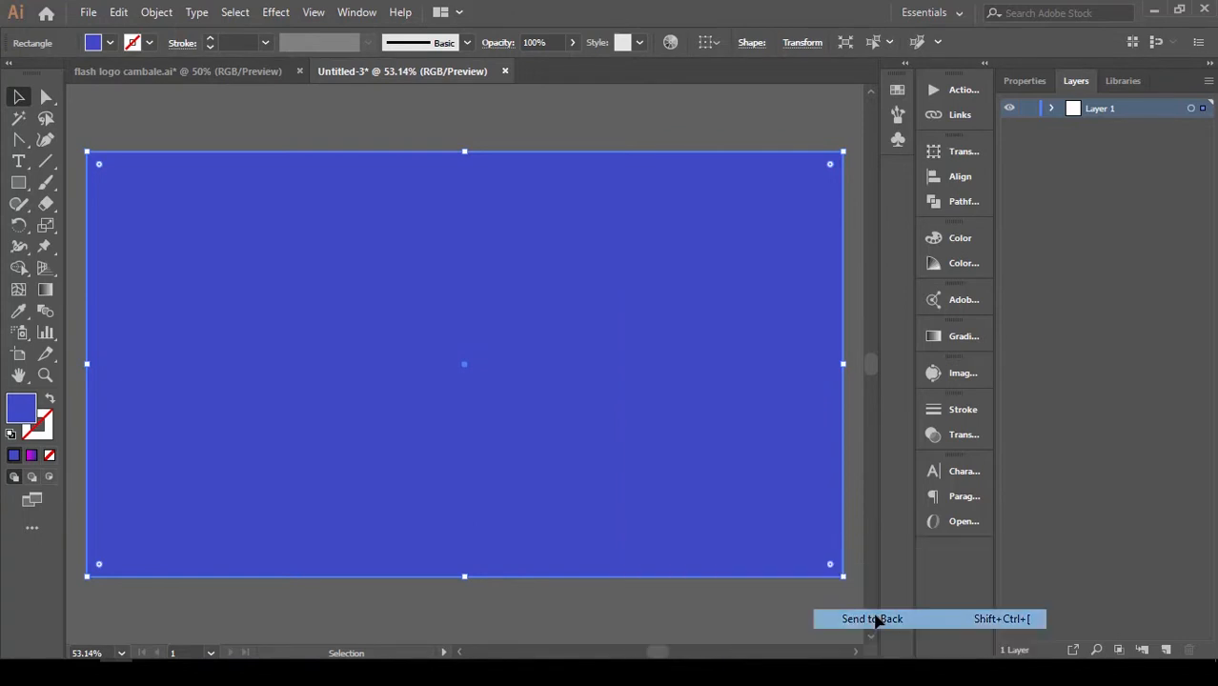
Change the background rectangle's fill to bright green 19F98E.
double_click(21, 409)
left_click_drag(526, 263, 579, 223)
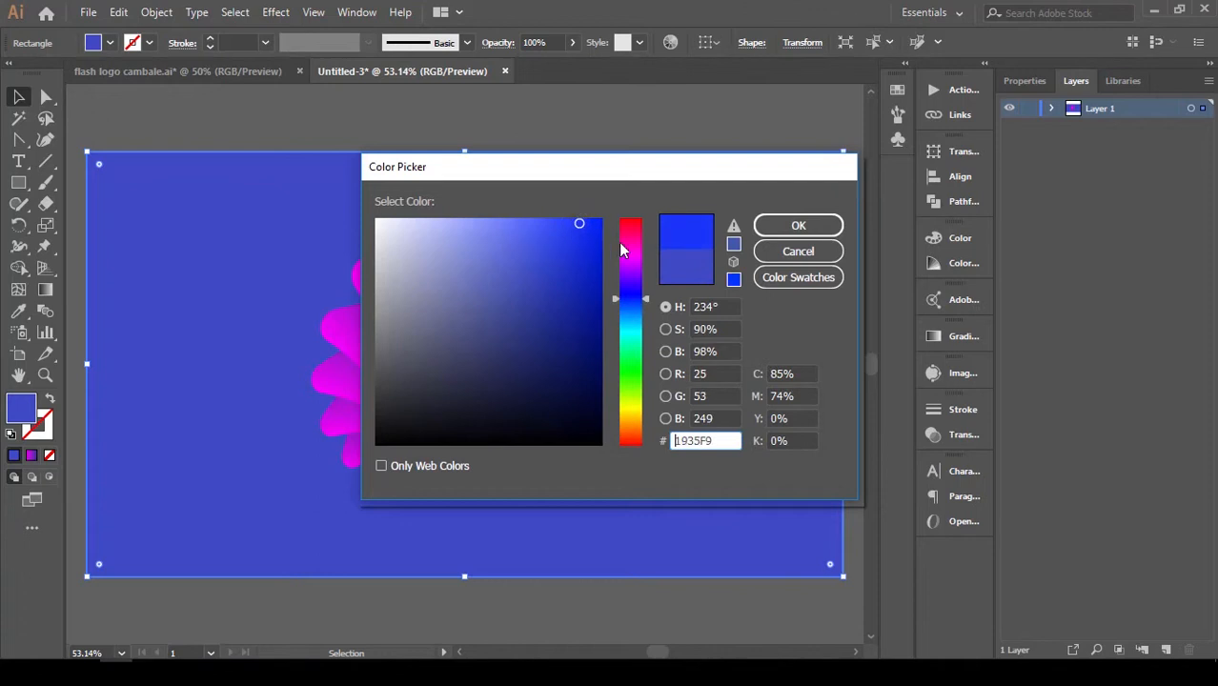
left_click_drag(630, 299, 634, 352)
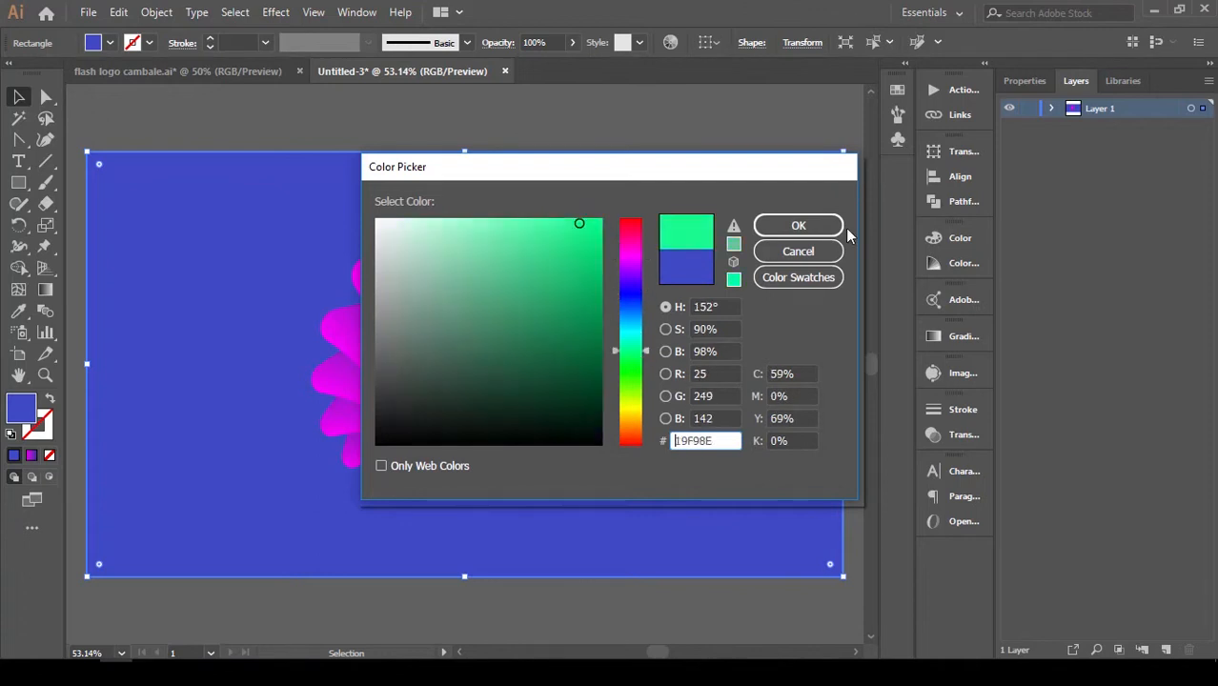
left_click(817, 232)
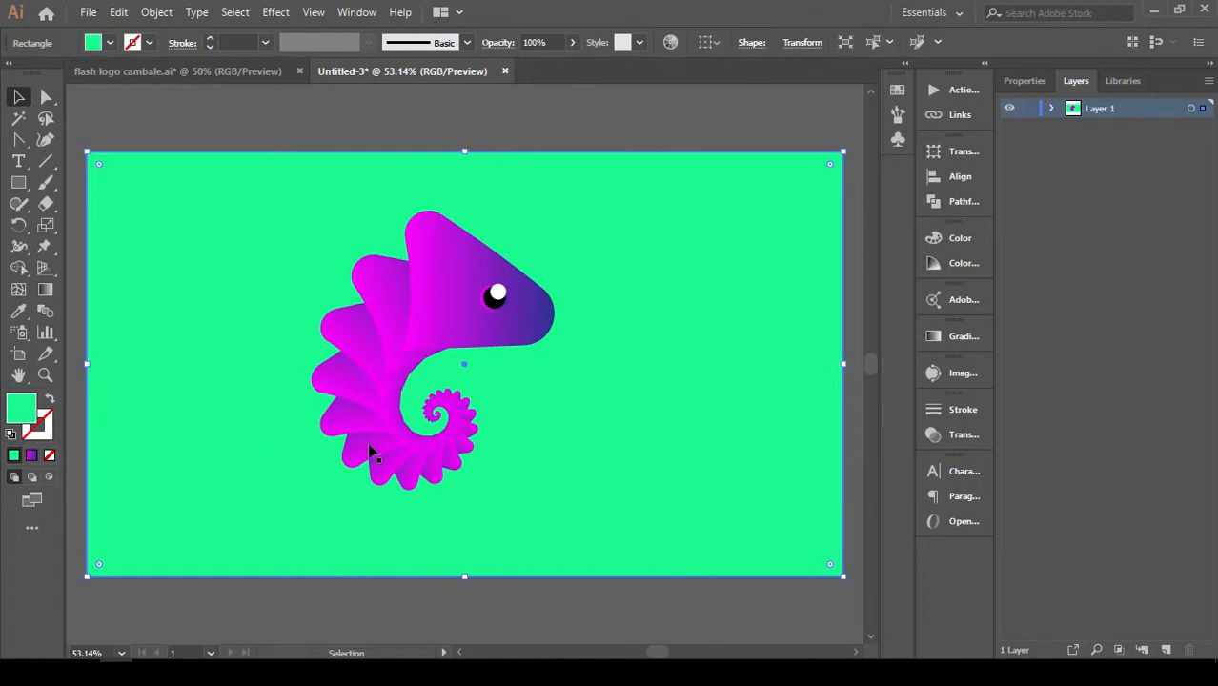
Change the background rectangle's fill from the colour picker to a bright light sky blue.
double_click(26, 415)
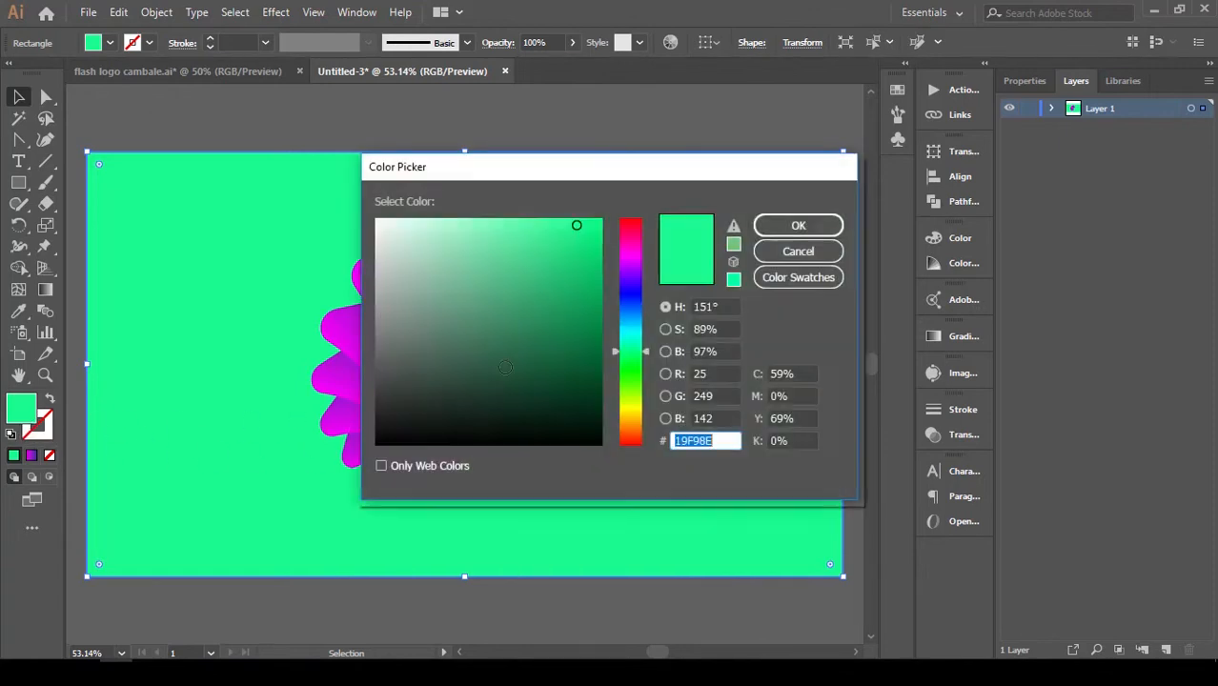
mouse_move(546, 387)
left_mouse_down()
mouse_move(601, 318)
mouse_move(634, 320)
left_mouse_up()
left_click(632, 329)
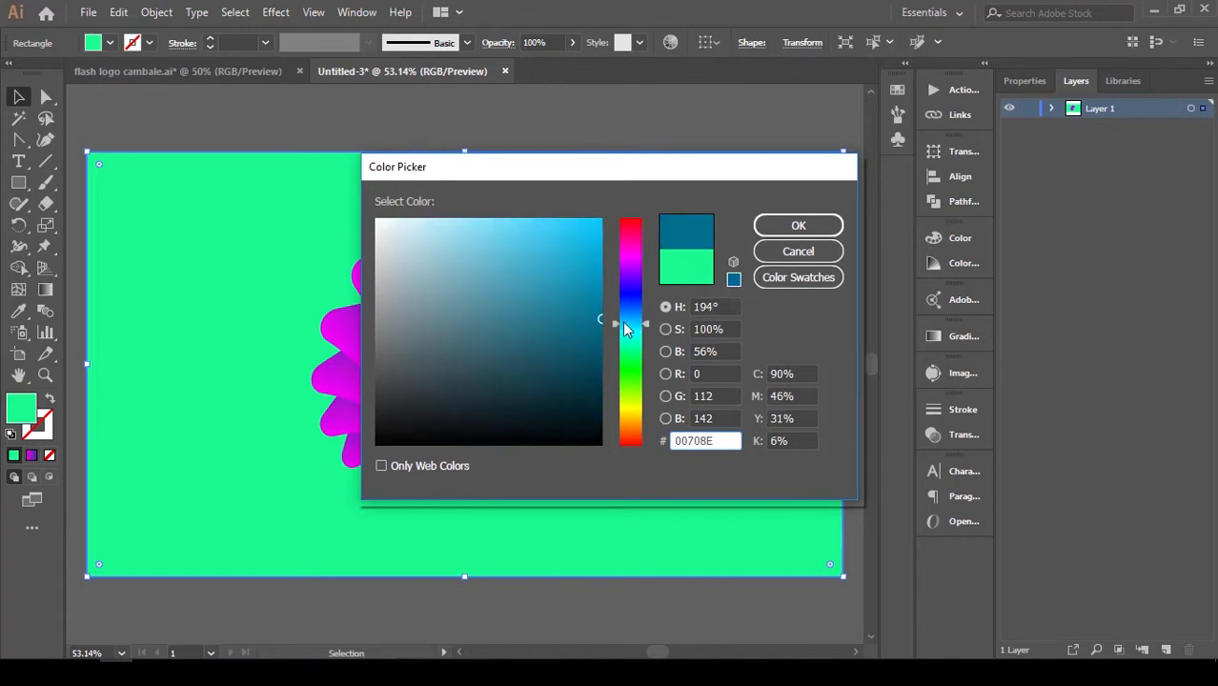
left_click(522, 219)
left_click(796, 227)
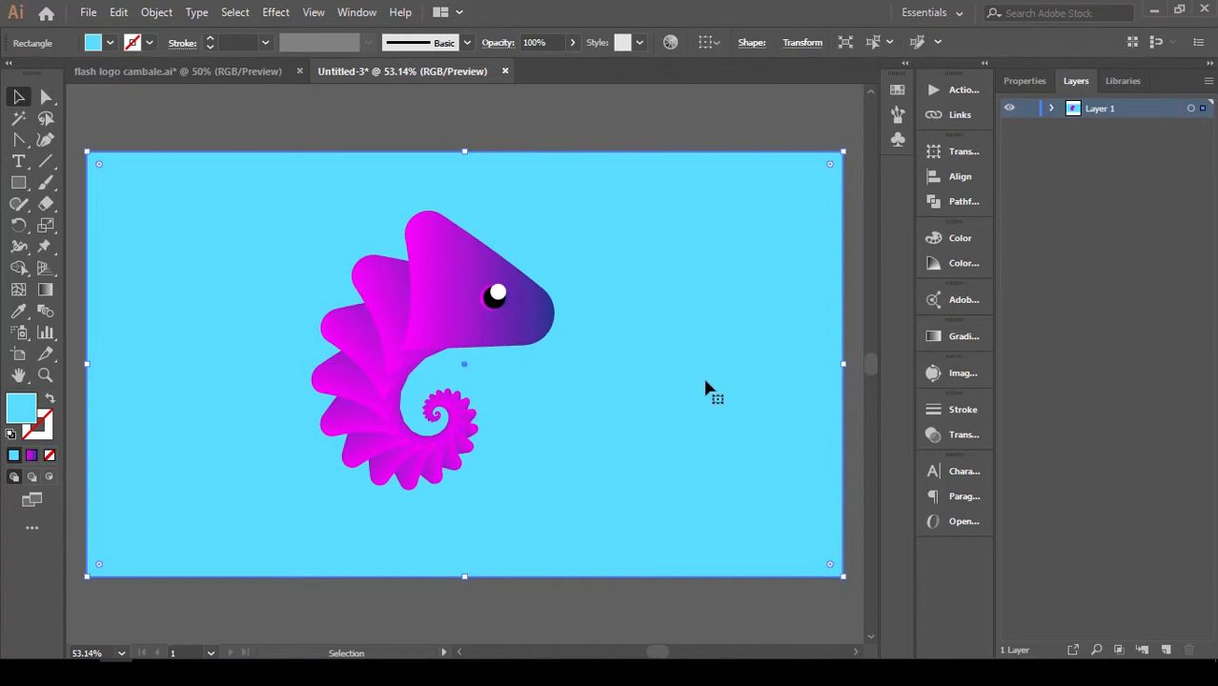
scroll(705, 383, "down", 2)
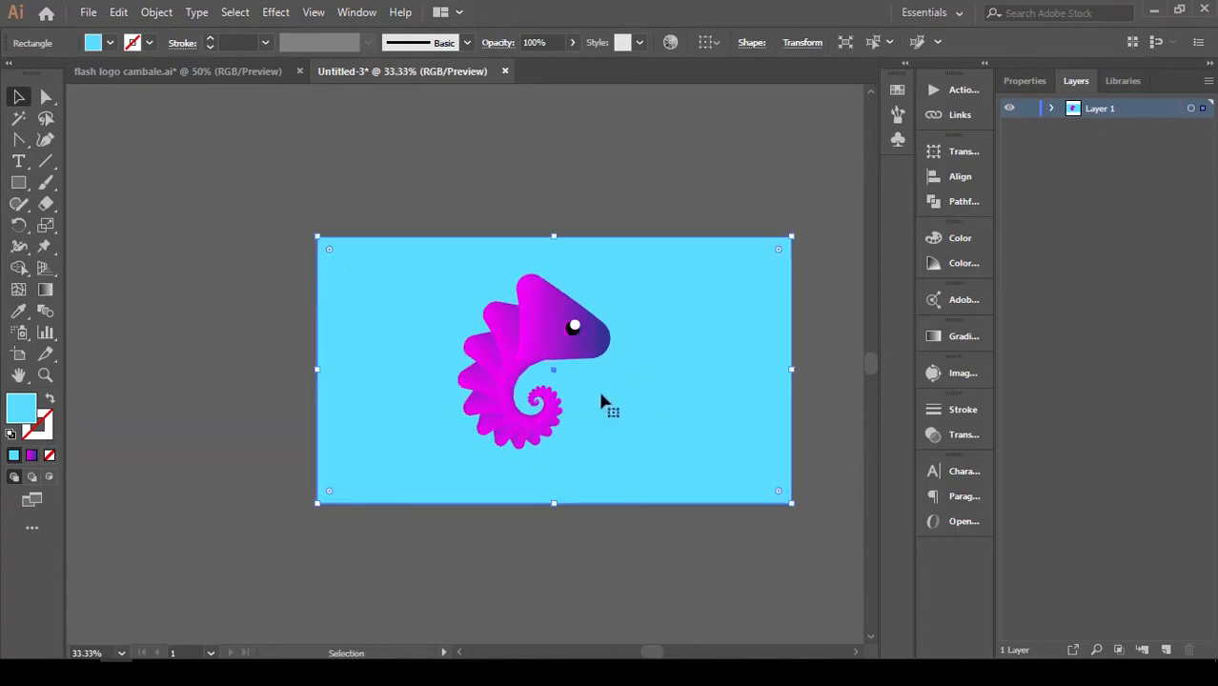
key("a")
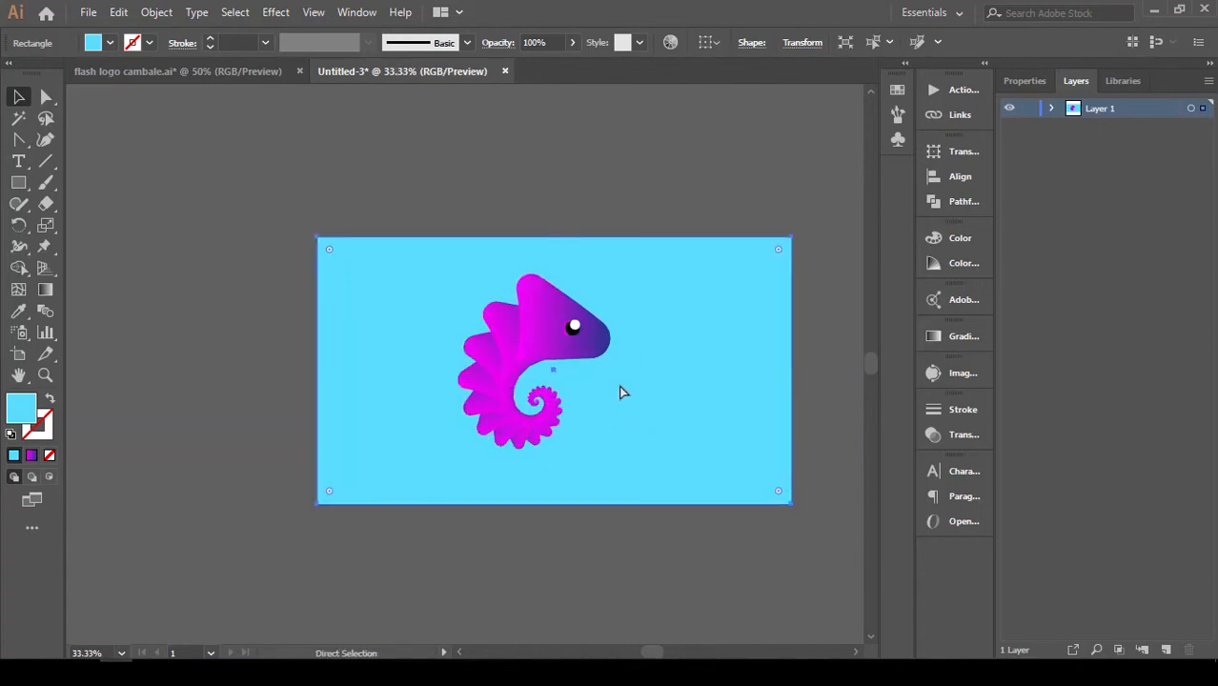
key("ctrl+s")
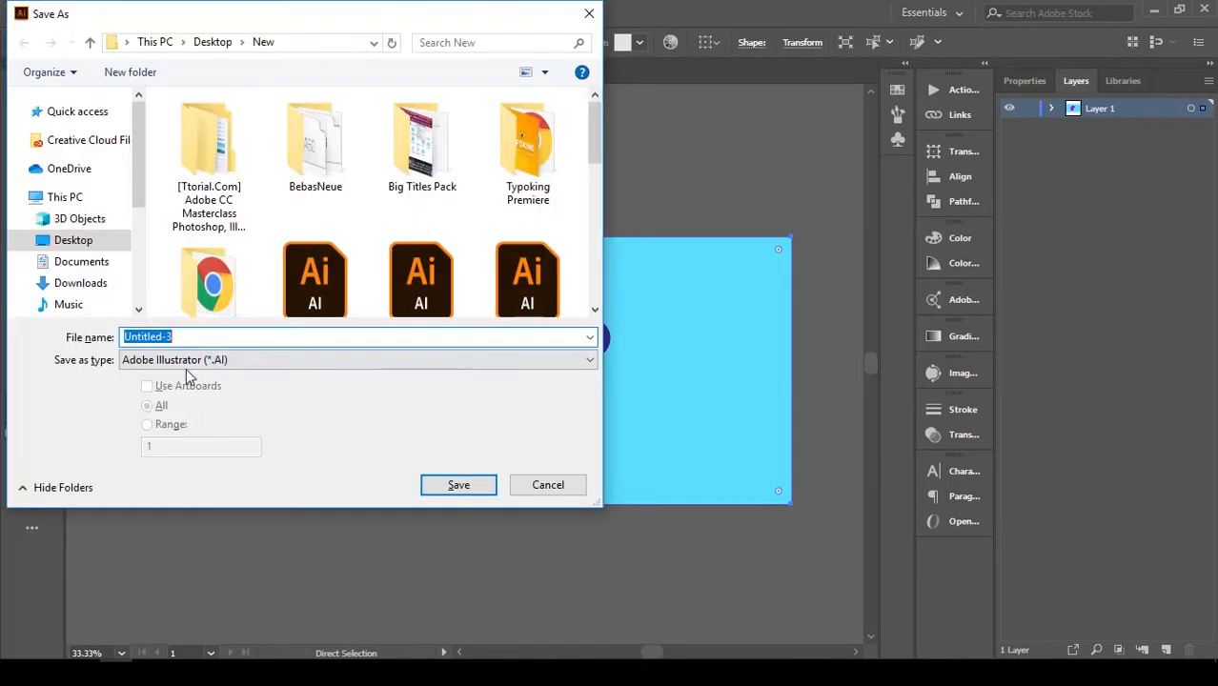
left_click(214, 42)
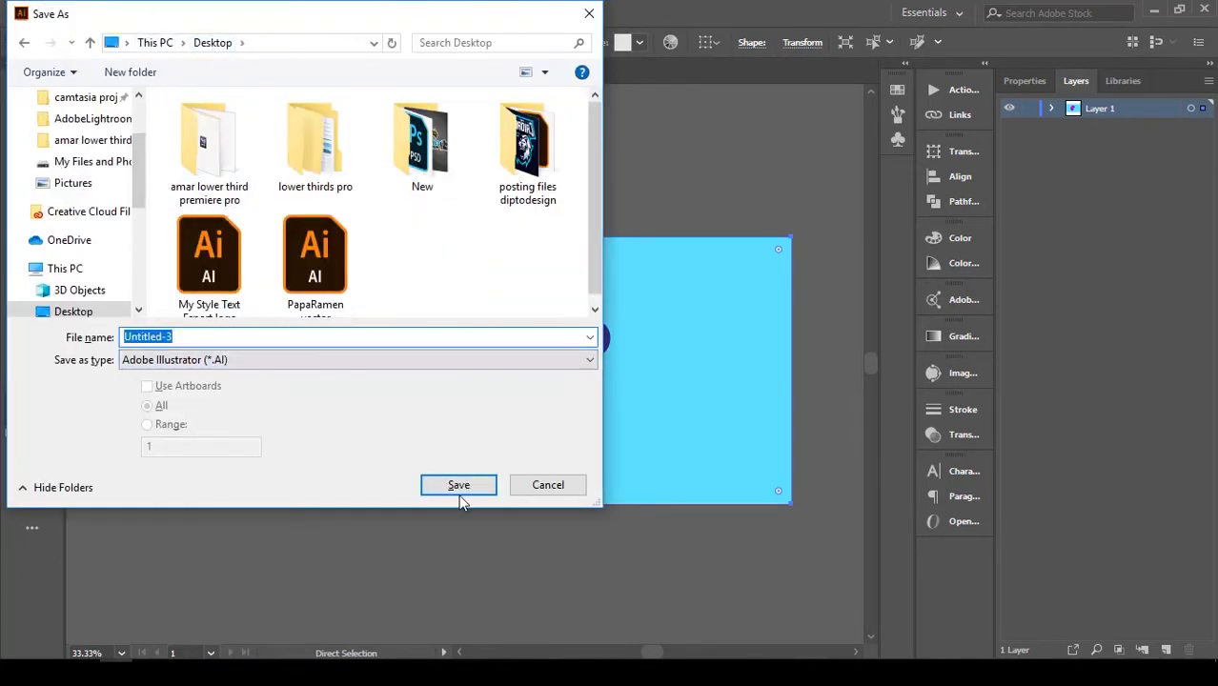
left_click(546, 486)
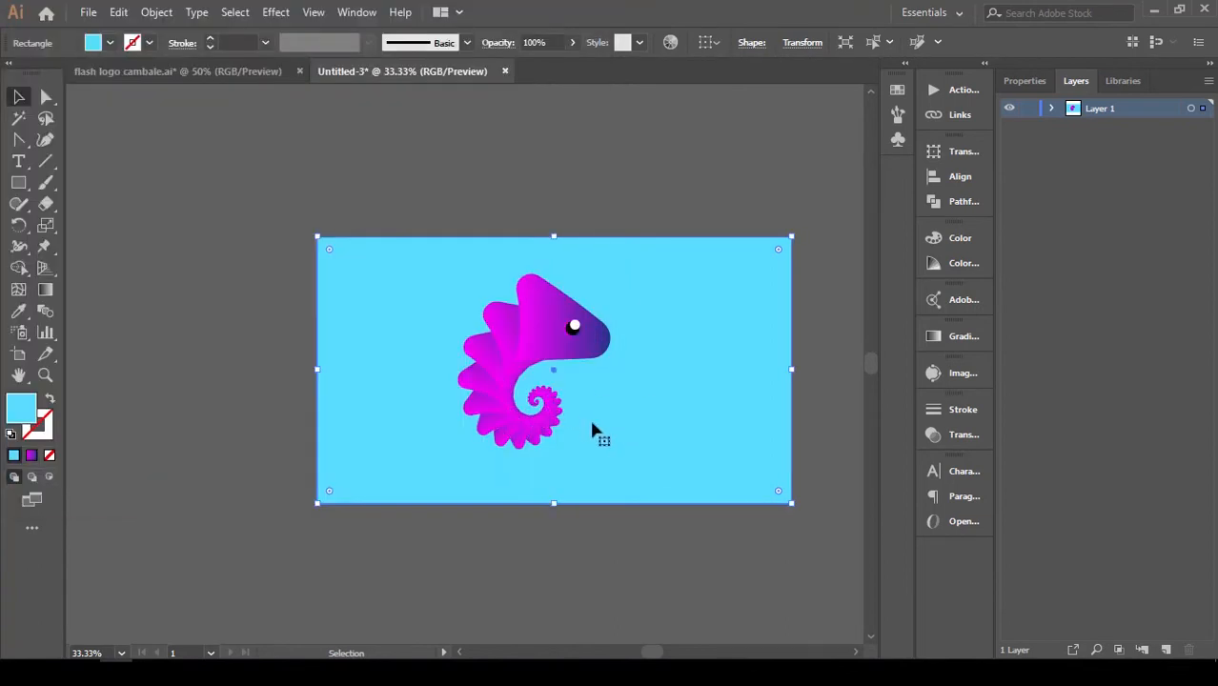